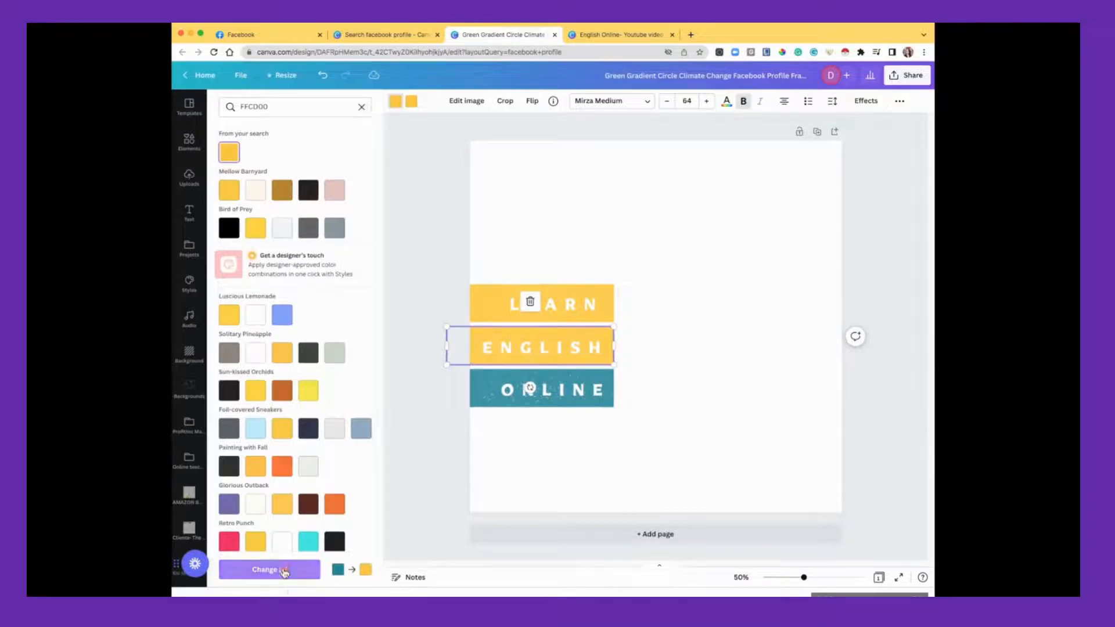
Change all remaining teal colour in the design to yellow FFCD00, including the ONLINE label
{"action": "left_click", "coordinate": [283, 569]}
{"action": "left_click", "coordinate": [584, 431]}
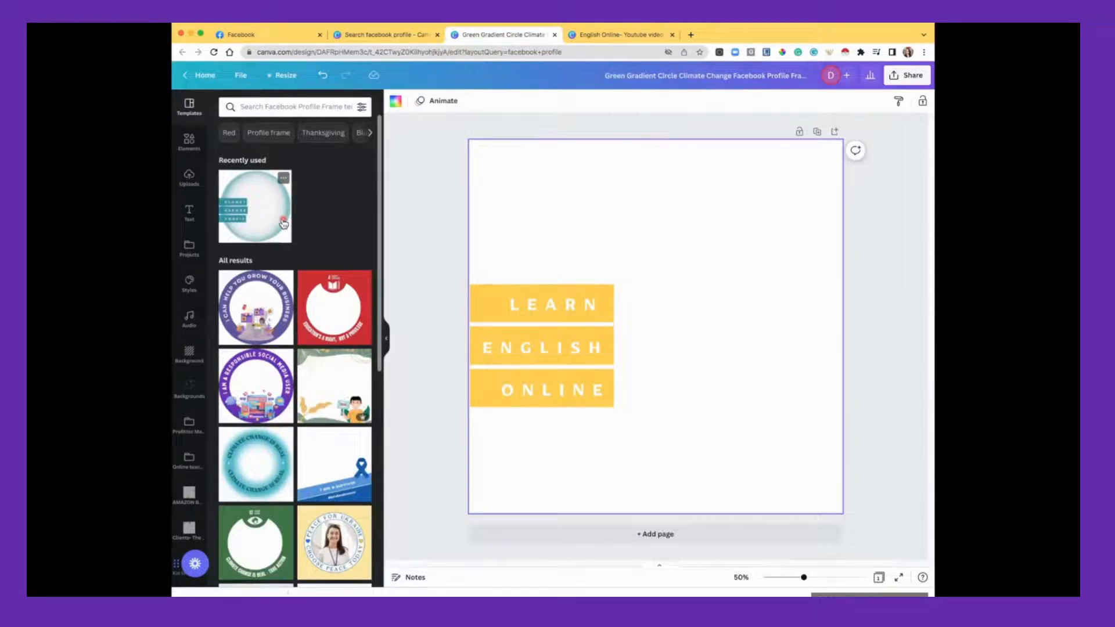
Search the elements for "circle gradient" and add the pink-to-yellow gradient circle to the page
{"action": "left_click", "coordinate": [189, 141]}
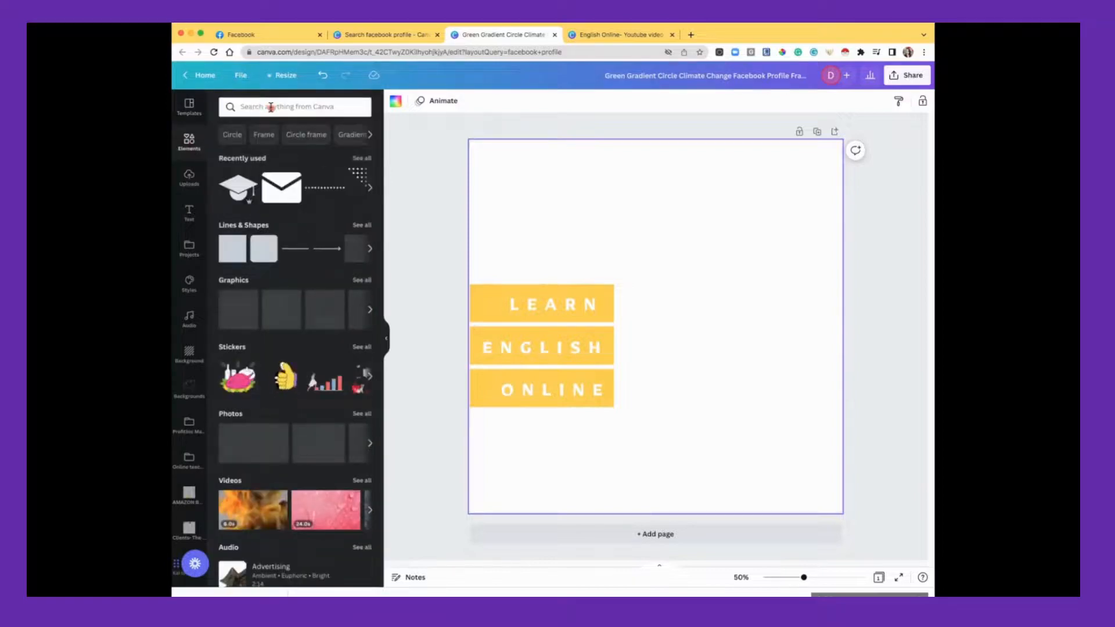
{"action": "left_click", "coordinate": [270, 108]}
{"action": "type", "text": "ci"}
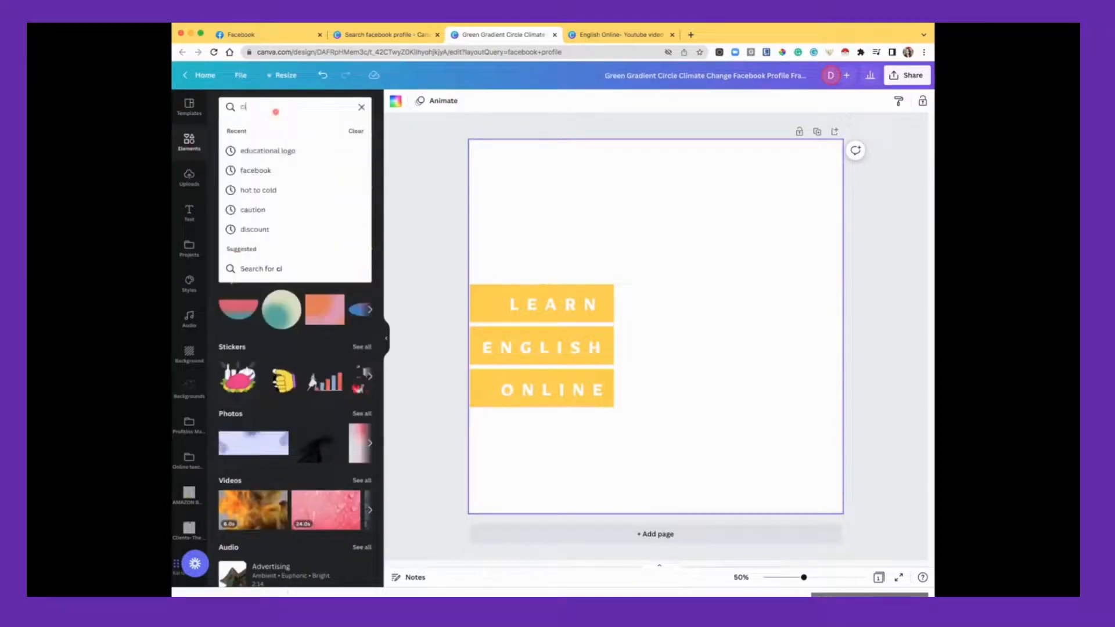
{"action": "type", "text": "rcle gradient"}
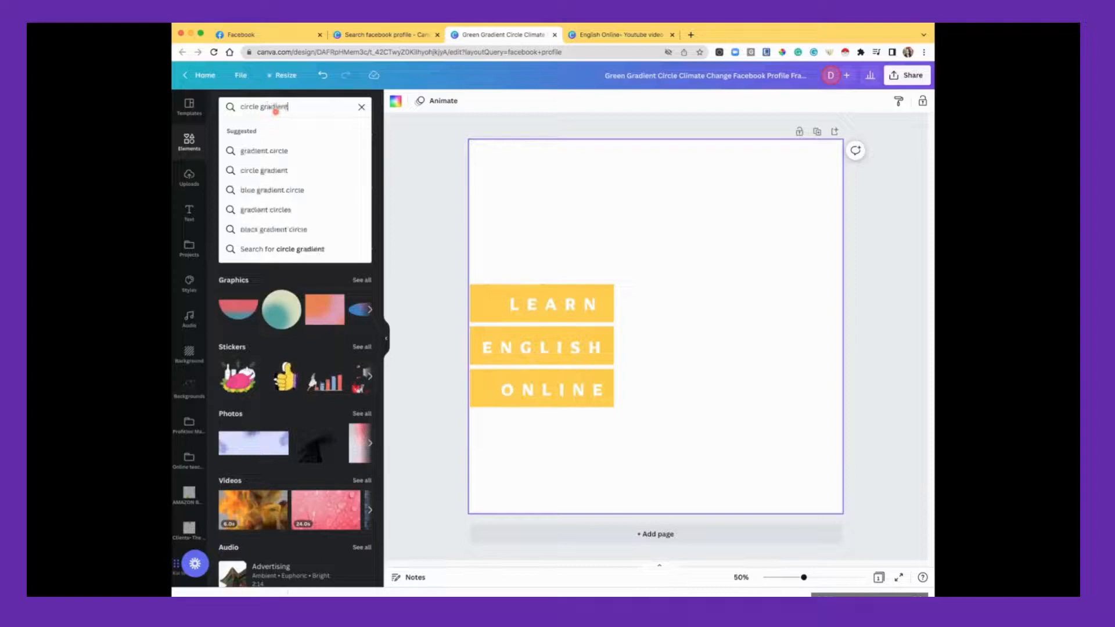
{"action": "key", "text": "Return"}
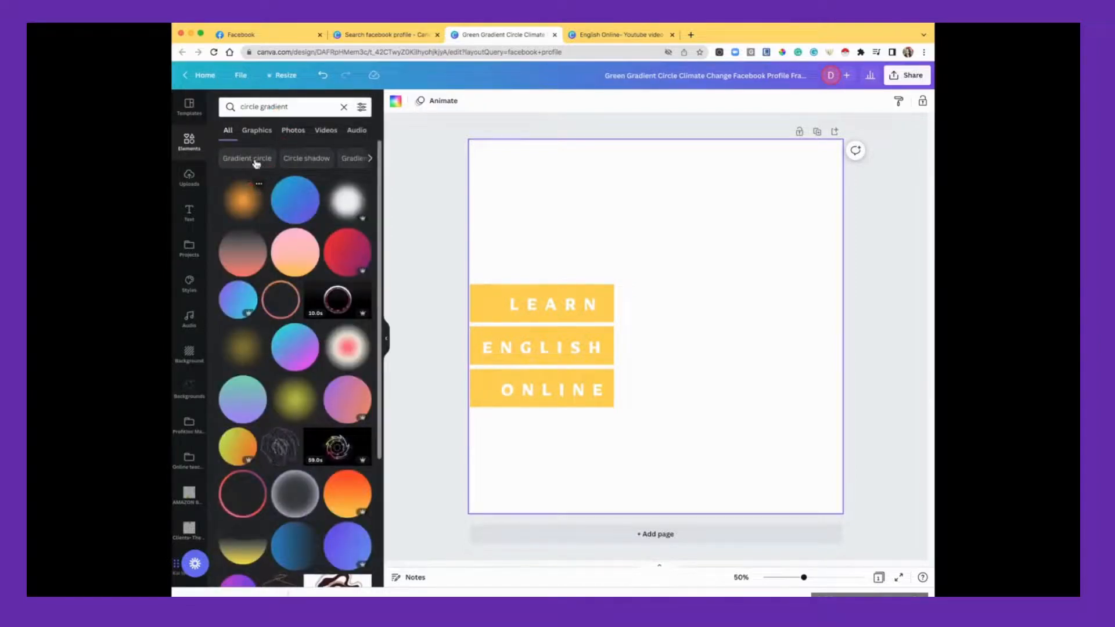
{"action": "scroll", "coordinate": [288, 470], "scroll_direction": "down", "scroll_amount": 2}
{"action": "scroll", "coordinate": [287, 470], "scroll_direction": "down", "scroll_amount": 5}
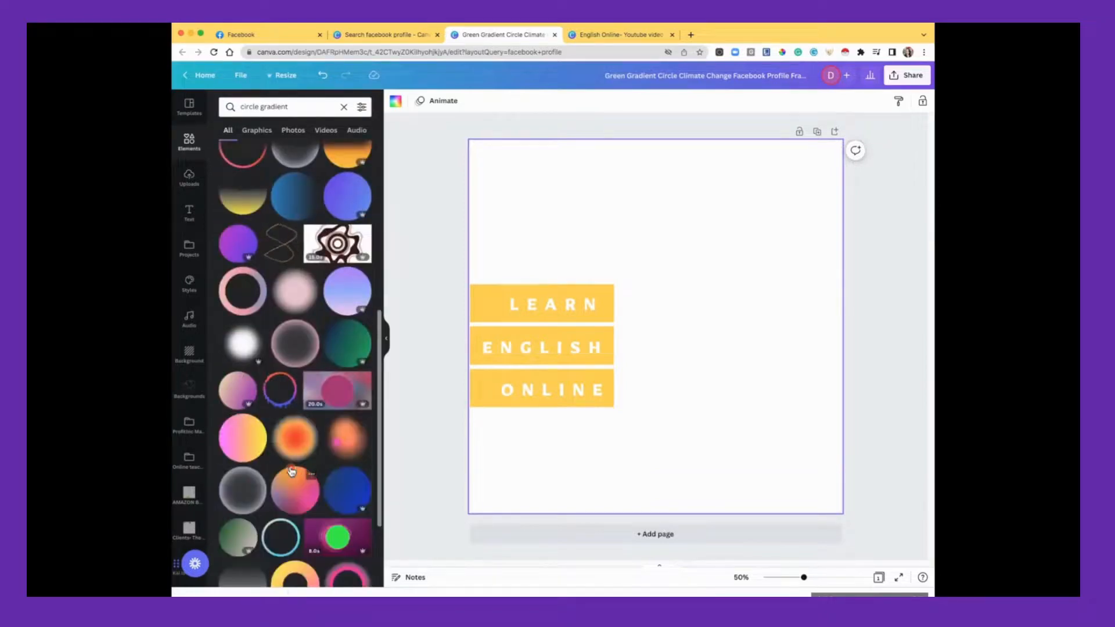
{"action": "left_click", "coordinate": [247, 448]}
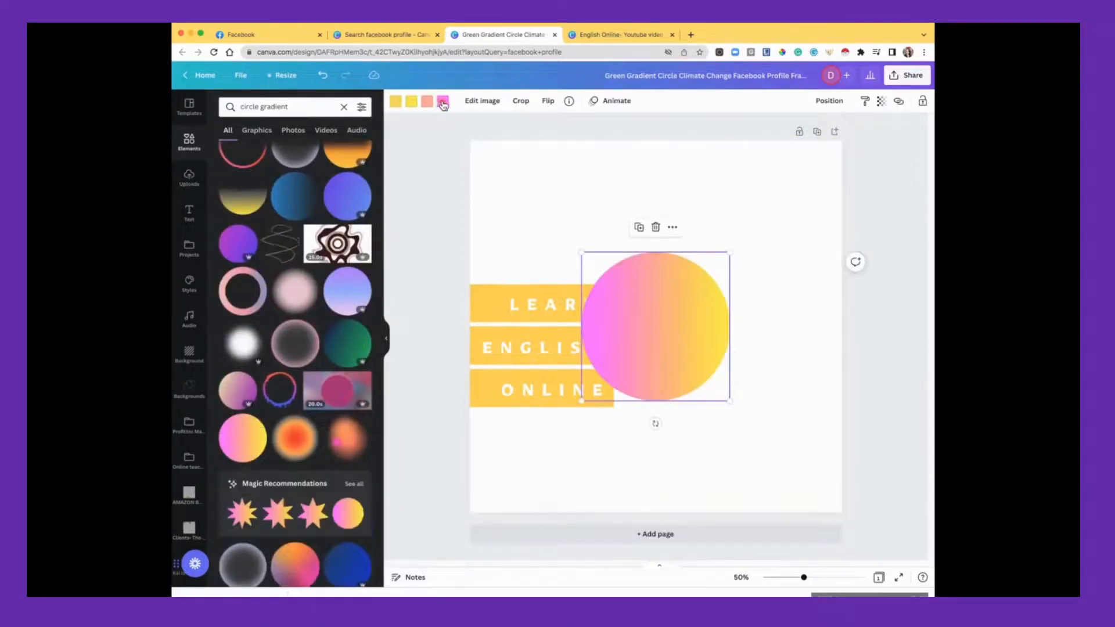
Switch to the English Online design and copy the hex code of its navy background with the ColorPick eyedropper
{"action": "left_click", "coordinate": [426, 105]}
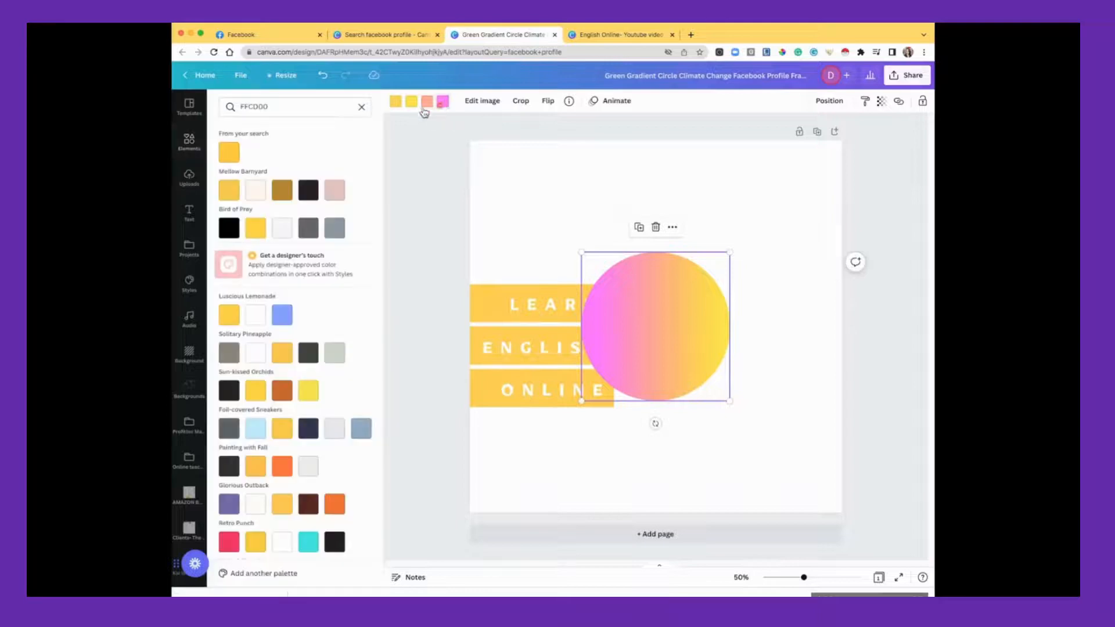
{"action": "left_click", "coordinate": [621, 34]}
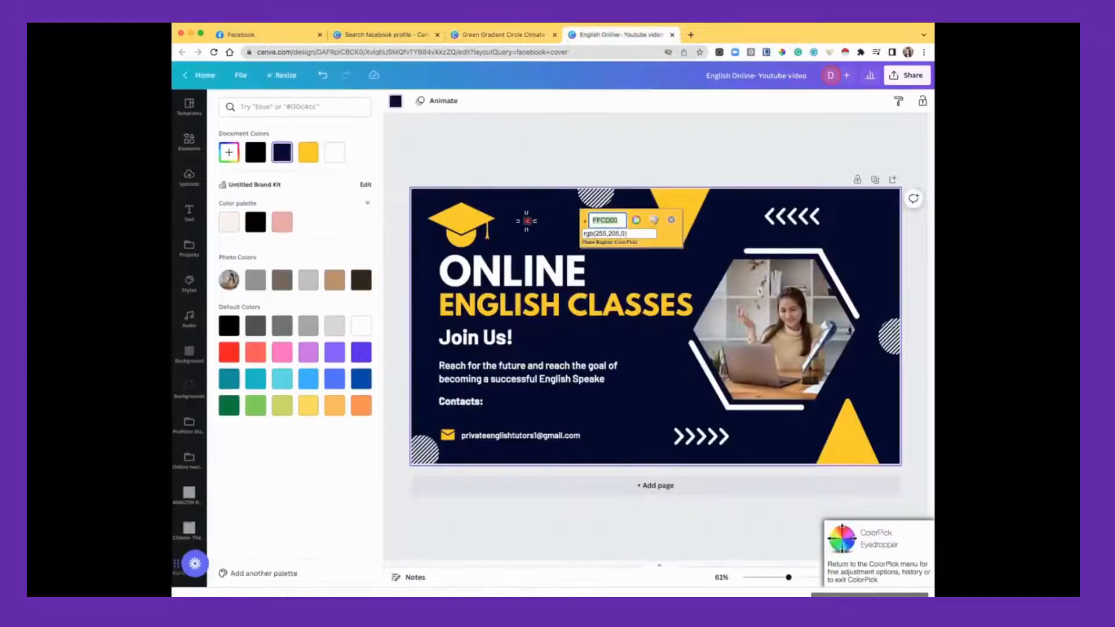
{"action": "left_click", "coordinate": [527, 221]}
{"action": "left_click", "coordinate": [527, 221]}
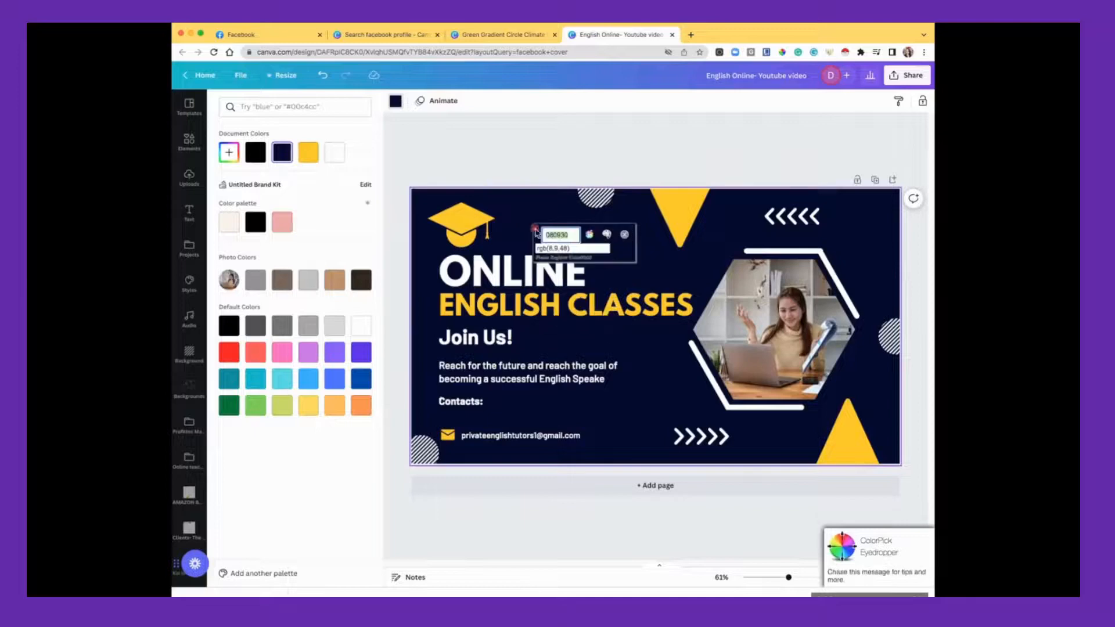
{"action": "right_click", "coordinate": [558, 235]}
{"action": "left_click", "coordinate": [581, 257]}
Return to the profile frame design and replace the gradient circle's pink and salmon colours with navy 080930
{"action": "left_click", "coordinate": [473, 36]}
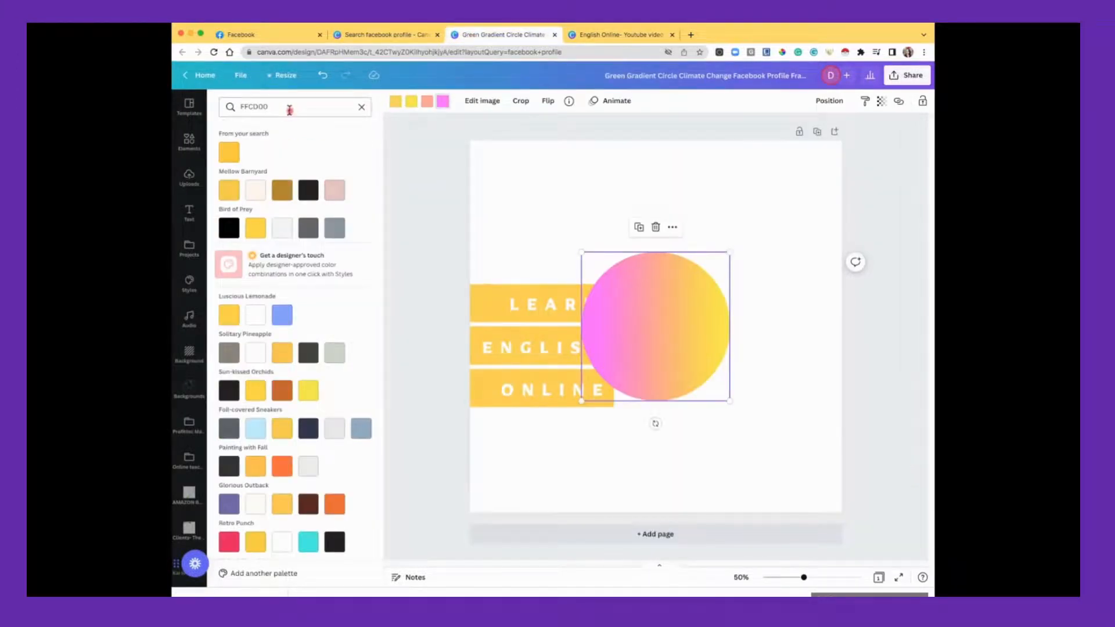
{"action": "left_click", "coordinate": [362, 108]}
{"action": "right_click", "coordinate": [254, 104]}
{"action": "left_click", "coordinate": [289, 168]}
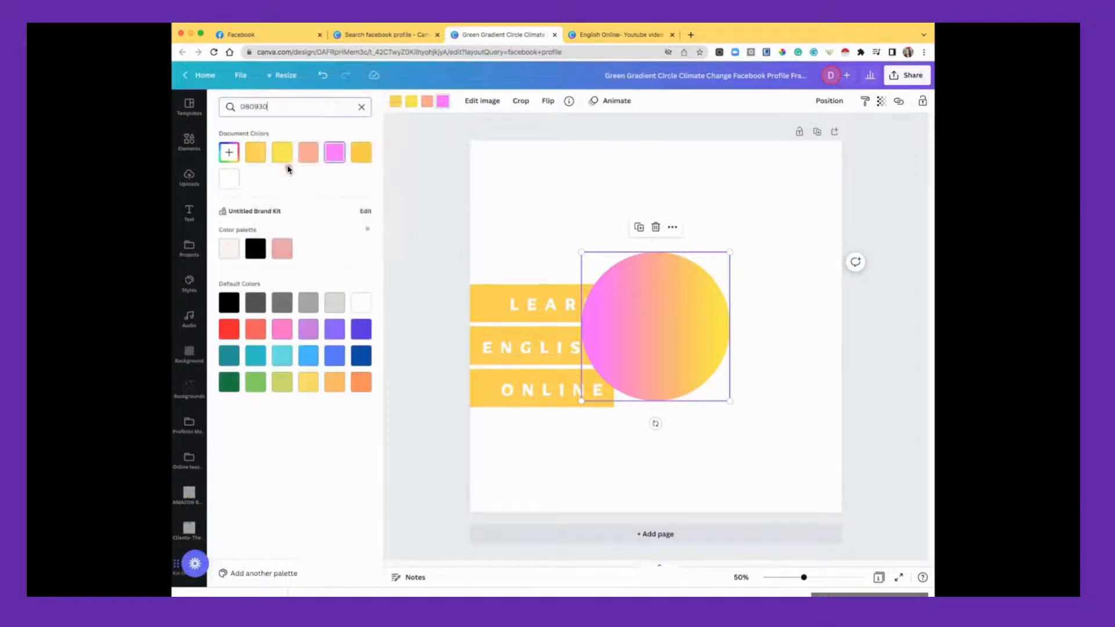
{"action": "left_click", "coordinate": [229, 152]}
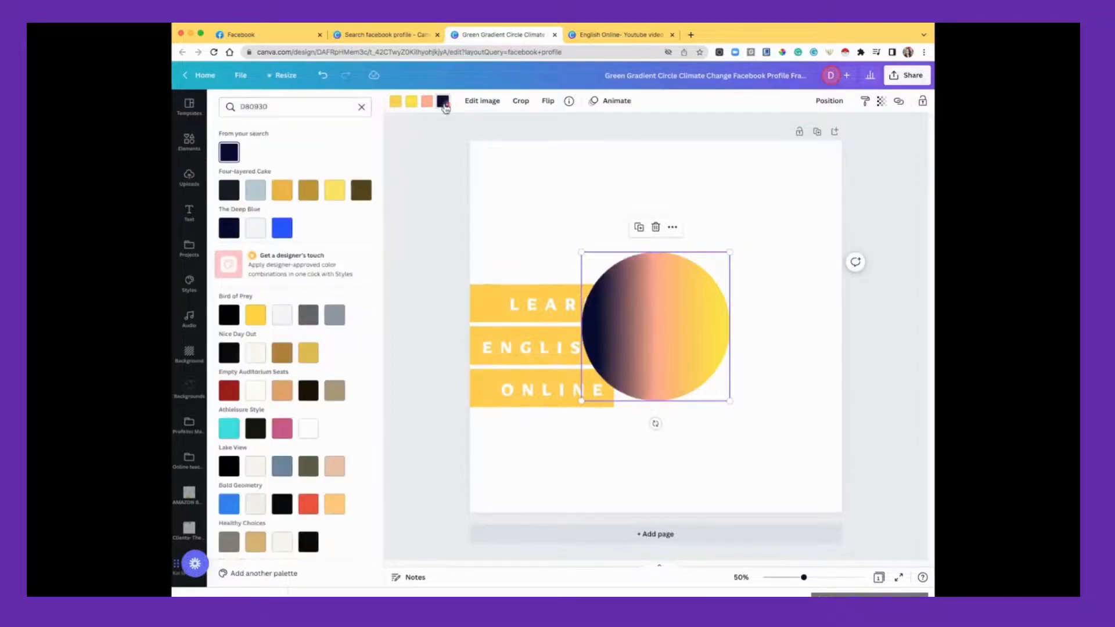
{"action": "left_click", "coordinate": [426, 101]}
{"action": "left_click", "coordinate": [229, 152]}
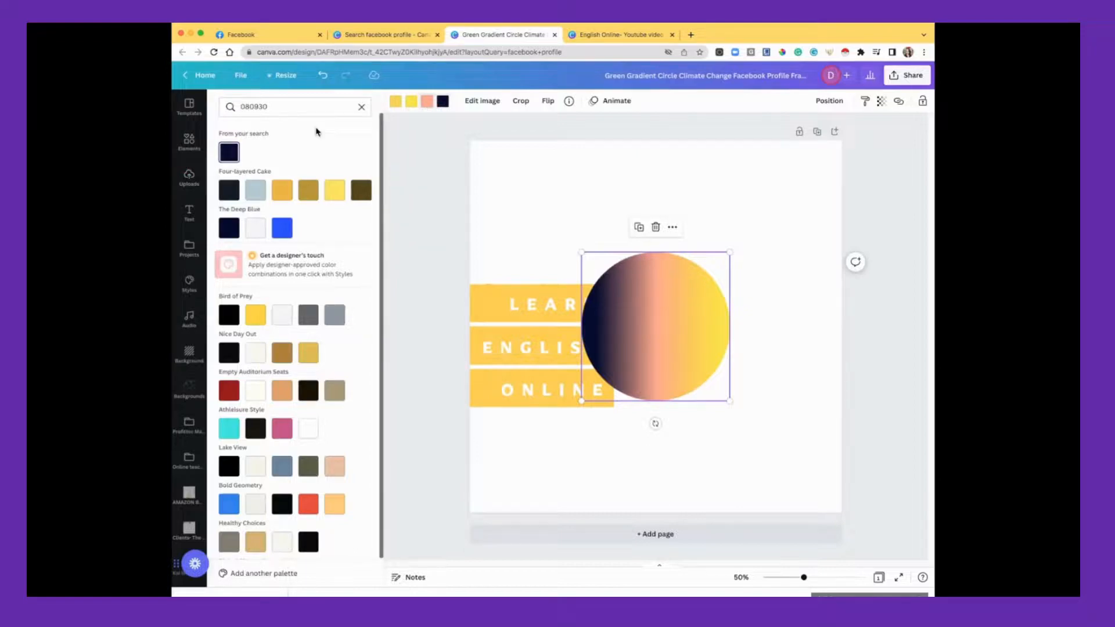
{"action": "left_click", "coordinate": [411, 103]}
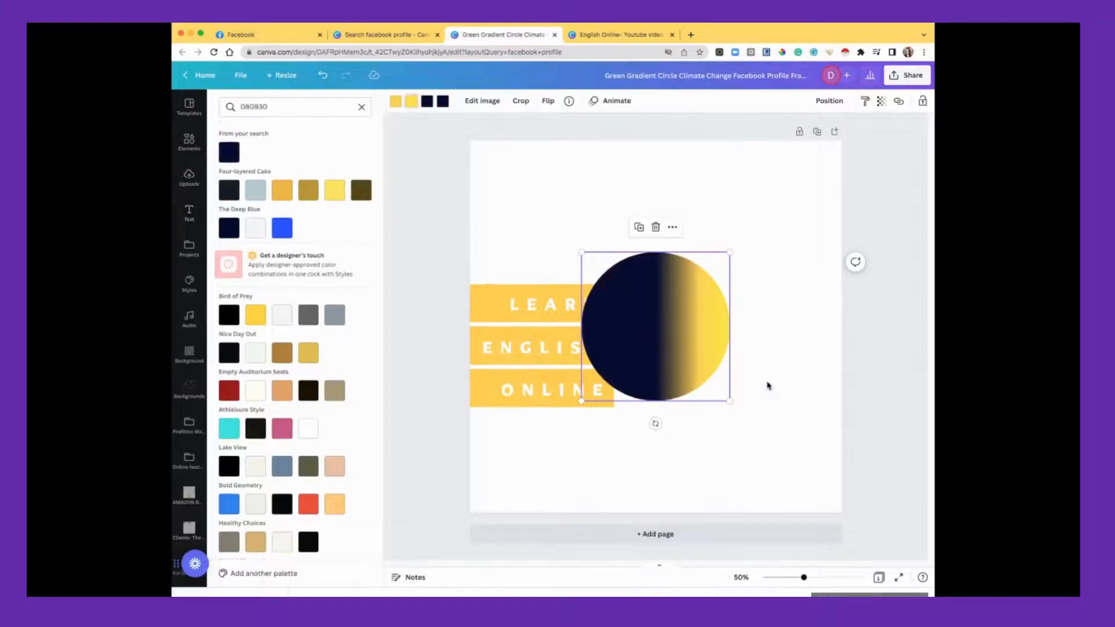
Enlarge the gradient circle to fill most of the page and send it behind the LEARN, ENGLISH and ONLINE labels
{"action": "left_click_drag", "start_coordinate": [729, 401], "coordinate": [862, 486]}
{"action": "mouse_move", "coordinate": [673, 361]}
{"action": "left_mouse_down"}
{"action": "mouse_move", "coordinate": [650, 339]}
{"action": "mouse_move", "coordinate": [675, 348]}
{"action": "left_mouse_up"}
{"action": "left_click", "coordinate": [829, 100]}
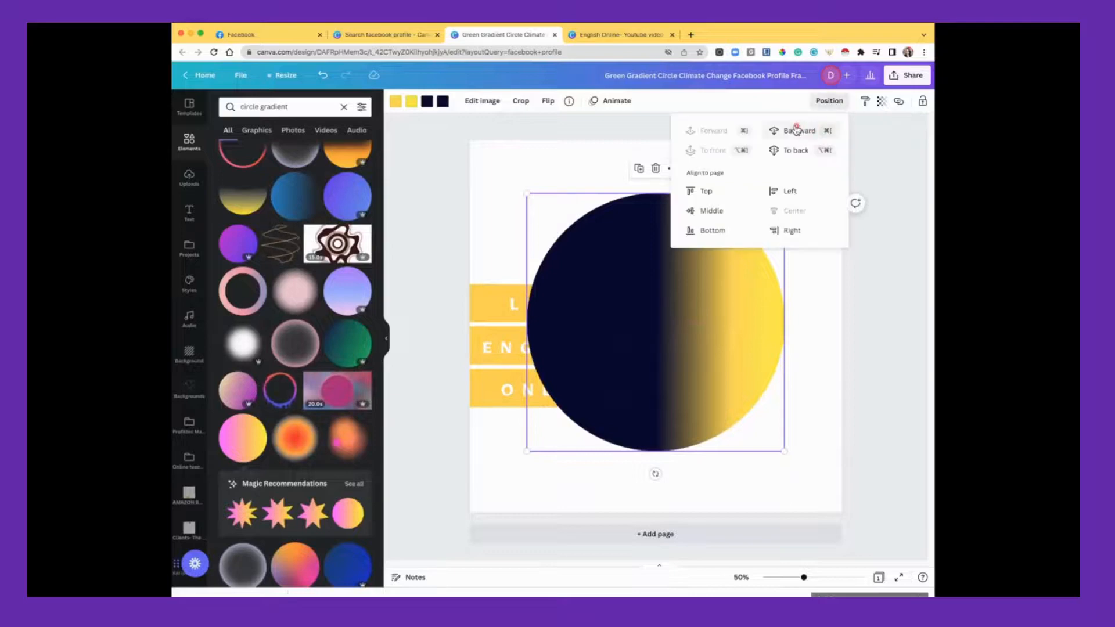
{"action": "left_click", "coordinate": [797, 130]}
{"action": "left_click", "coordinate": [796, 130]}
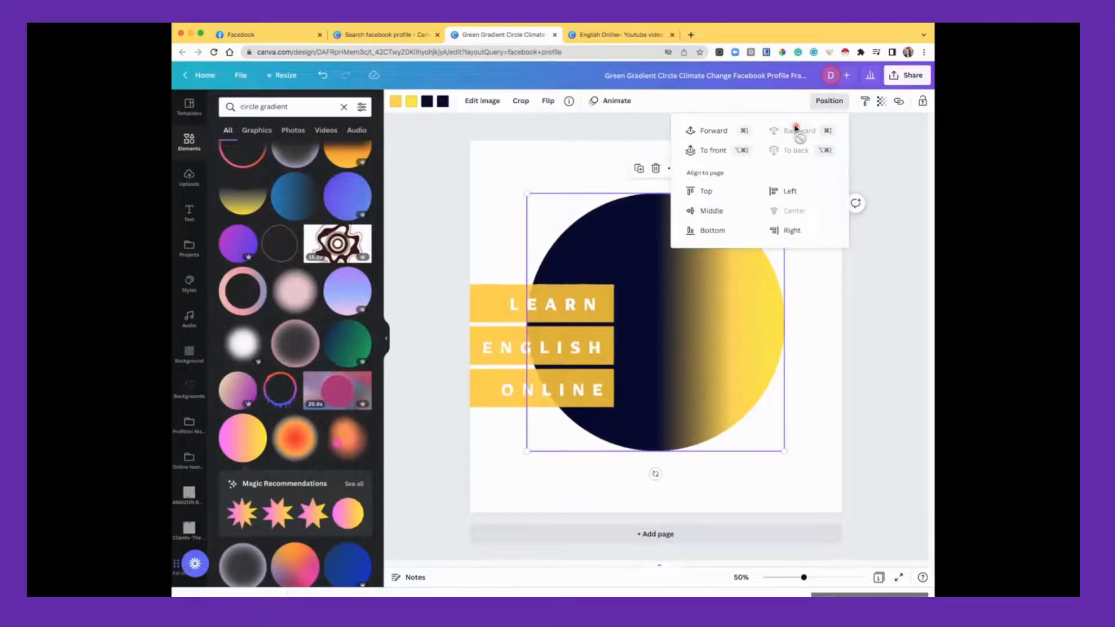
{"action": "left_click", "coordinate": [862, 369]}
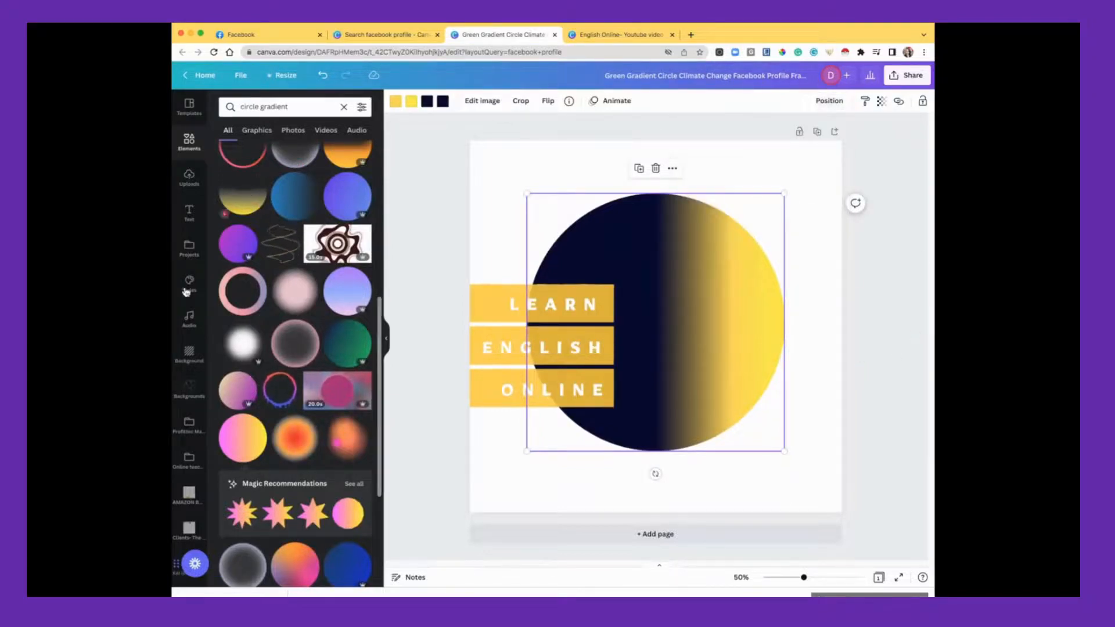
Add a heading reading "English" over the gradient circle and shrink it slightly
{"action": "left_click", "coordinate": [196, 220]}
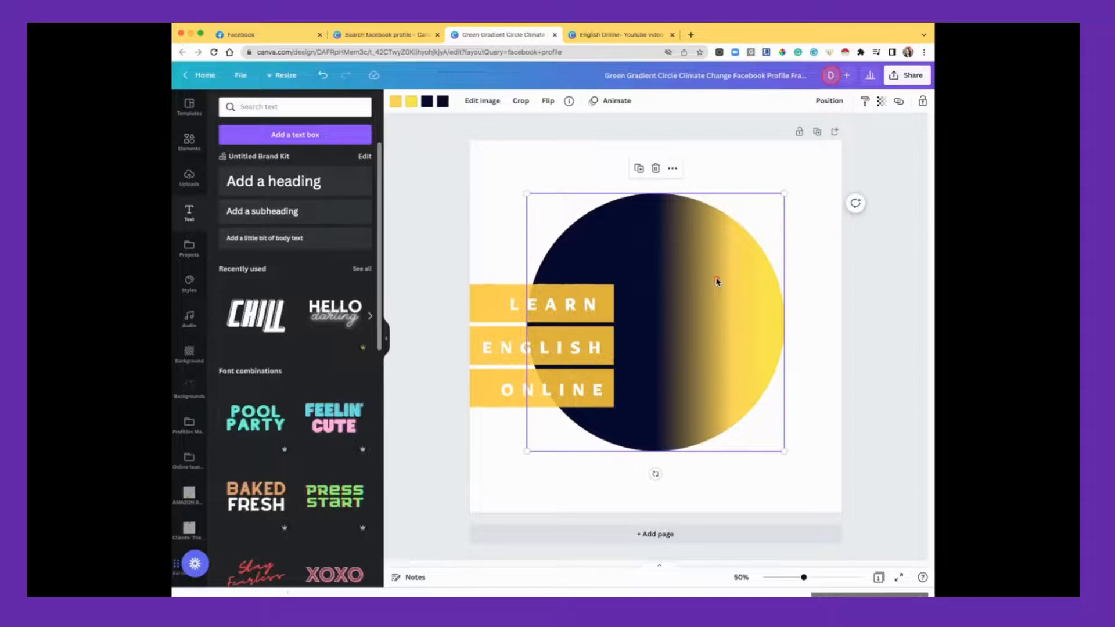
{"action": "left_click", "coordinate": [314, 195]}
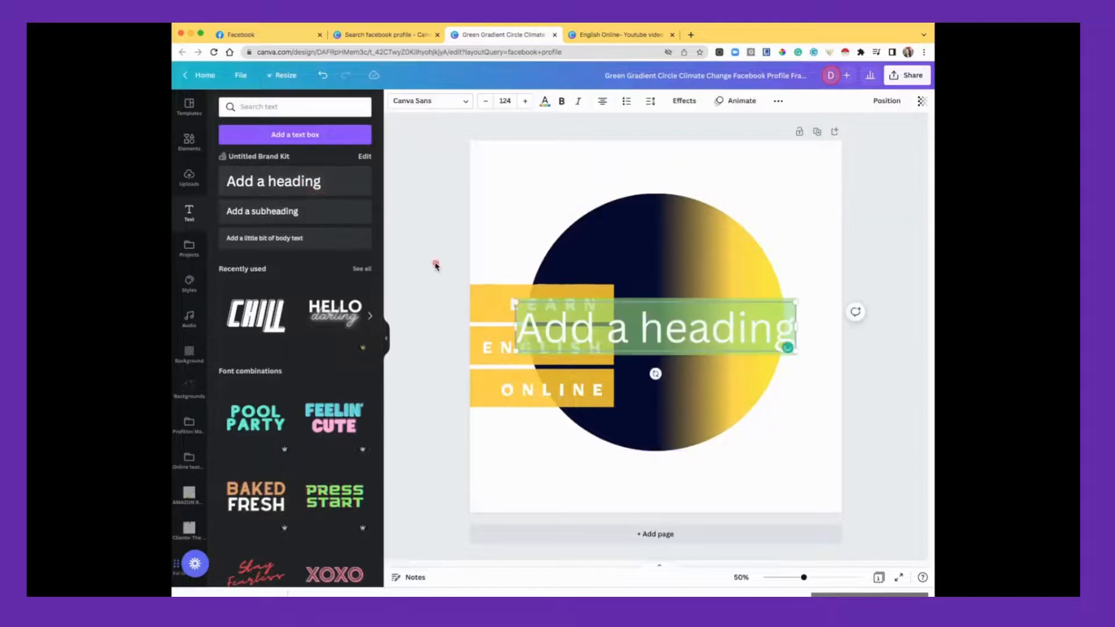
{"action": "type", "text": "English"}
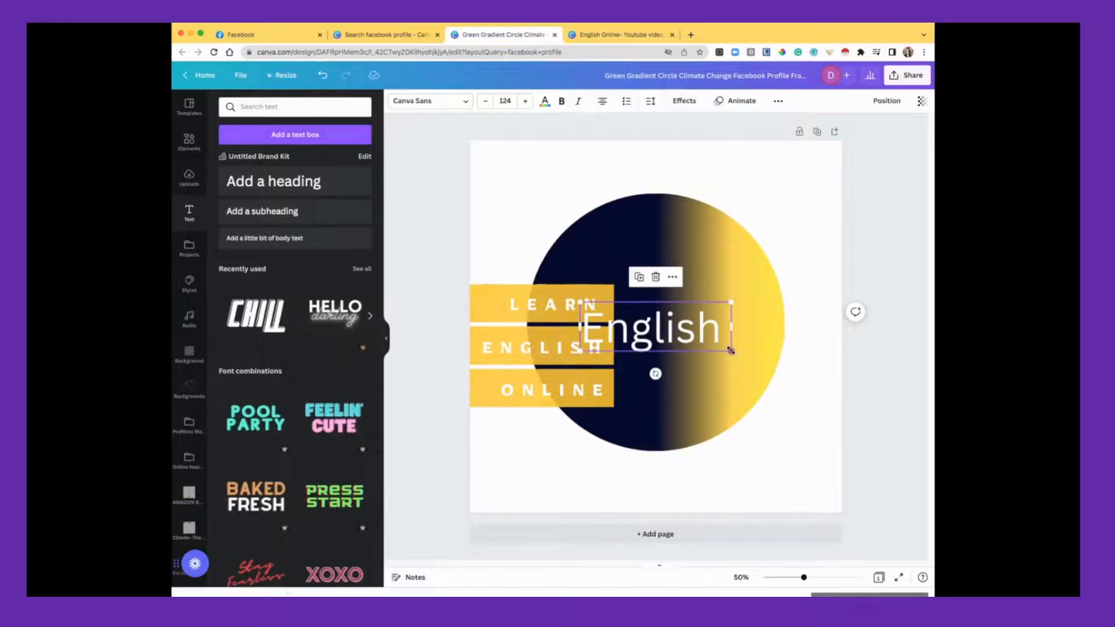
{"action": "left_click_drag", "start_coordinate": [731, 351], "coordinate": [722, 348]}
Try to narrow the yellow LEARN label and undo the resize
{"action": "left_click", "coordinate": [511, 295]}
{"action": "left_click", "coordinate": [609, 307]}
{"action": "left_click", "coordinate": [607, 299]}
{"action": "left_click_drag", "start_coordinate": [614, 300], "coordinate": [584, 299]}
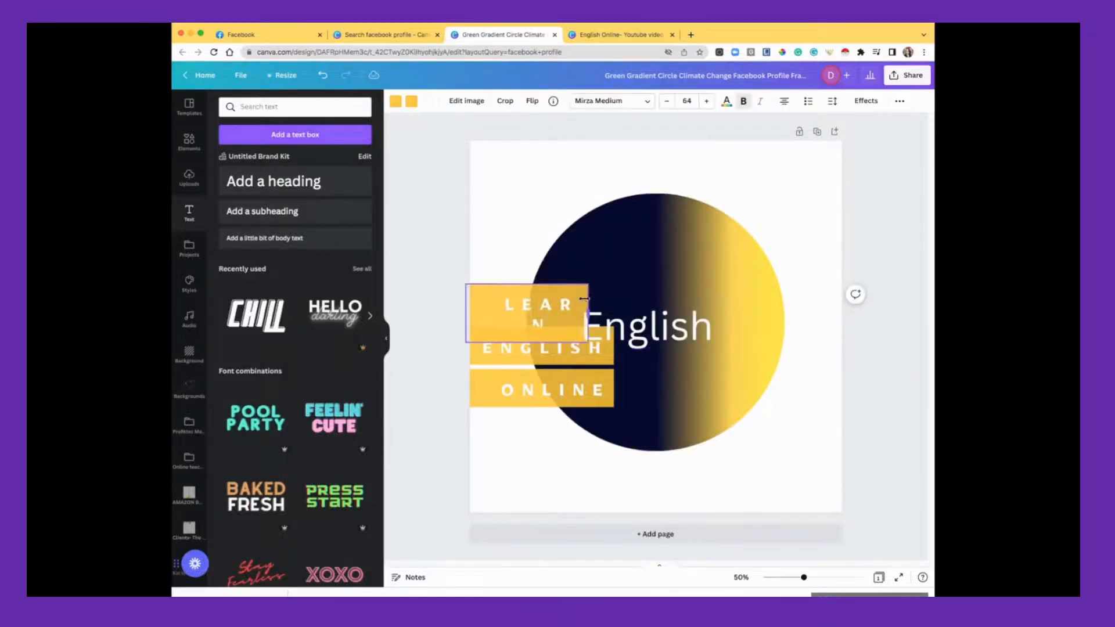
{"action": "key", "text": "super+z"}
Shift the LEARN and ENGLISH labels further left, and raise and enlarge the white English heading to size 164
{"action": "left_click_drag", "start_coordinate": [488, 300], "coordinate": [463, 299]}
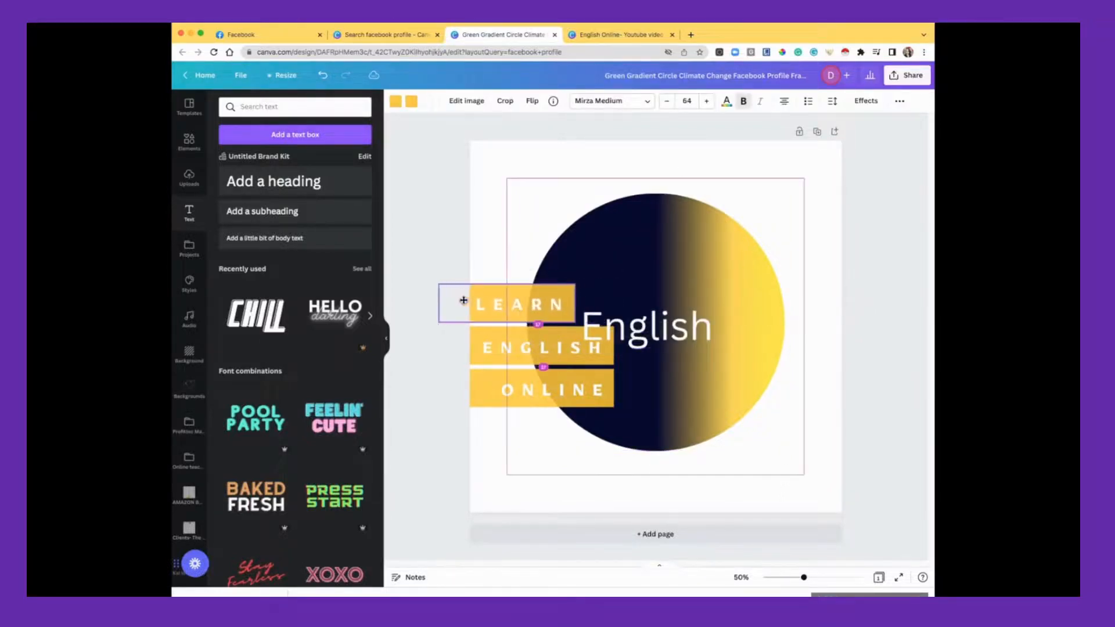
{"action": "left_click_drag", "start_coordinate": [498, 335], "coordinate": [491, 334]}
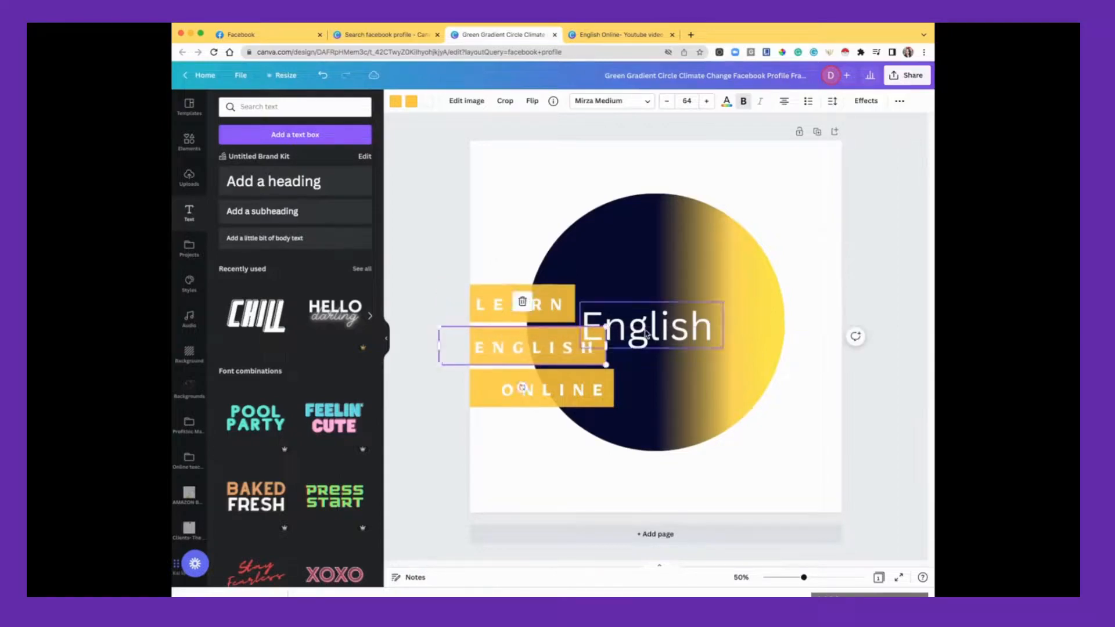
{"action": "left_click_drag", "start_coordinate": [646, 334], "coordinate": [651, 307]}
{"action": "left_click_drag", "start_coordinate": [725, 323], "coordinate": [785, 340]}
Narrow the ENGLISH and ONLINE labels so their right edges line up with the LEARN label
{"action": "left_click", "coordinate": [596, 357]}
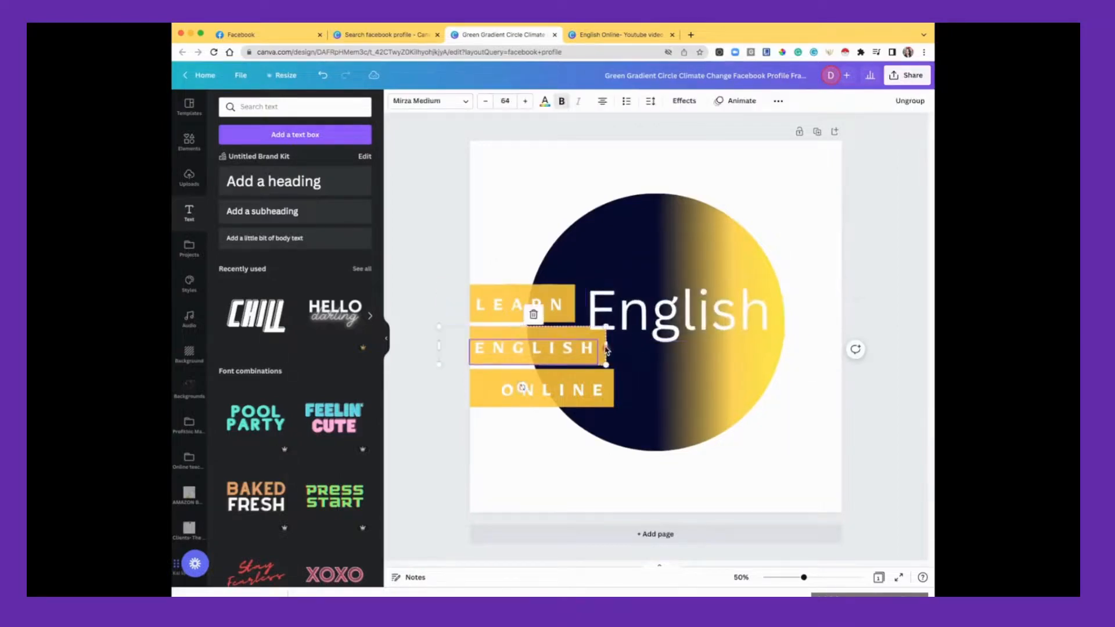
{"action": "left_click_drag", "start_coordinate": [606, 349], "coordinate": [576, 349]}
{"action": "left_click", "coordinate": [508, 399]}
{"action": "left_click_drag", "start_coordinate": [613, 389], "coordinate": [573, 411]}
Reduce the font size of the yellow ENGLISH label's text to 51 so the word fits on one line
{"action": "left_click", "coordinate": [549, 363]}
{"action": "left_click", "coordinate": [485, 105]}
{"action": "left_click", "coordinate": [485, 105]}
{"action": "left_click", "coordinate": [485, 105]}
{"action": "left_click", "coordinate": [485, 105]}
{"action": "left_click", "coordinate": [484, 105]}
{"action": "left_click", "coordinate": [485, 104]}
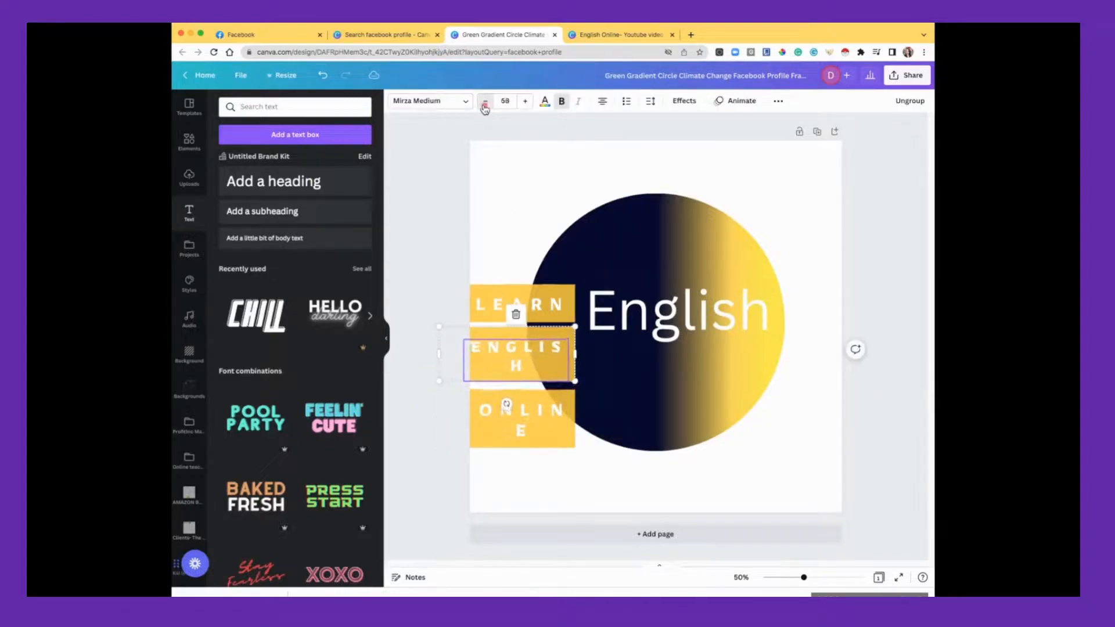
{"action": "left_click", "coordinate": [485, 102]}
{"action": "left_click", "coordinate": [485, 103]}
{"action": "left_click", "coordinate": [485, 102]}
{"action": "left_click", "coordinate": [485, 102]}
{"action": "left_click", "coordinate": [485, 102]}
{"action": "left_click", "coordinate": [484, 102]}
{"action": "left_click", "coordinate": [485, 102]}
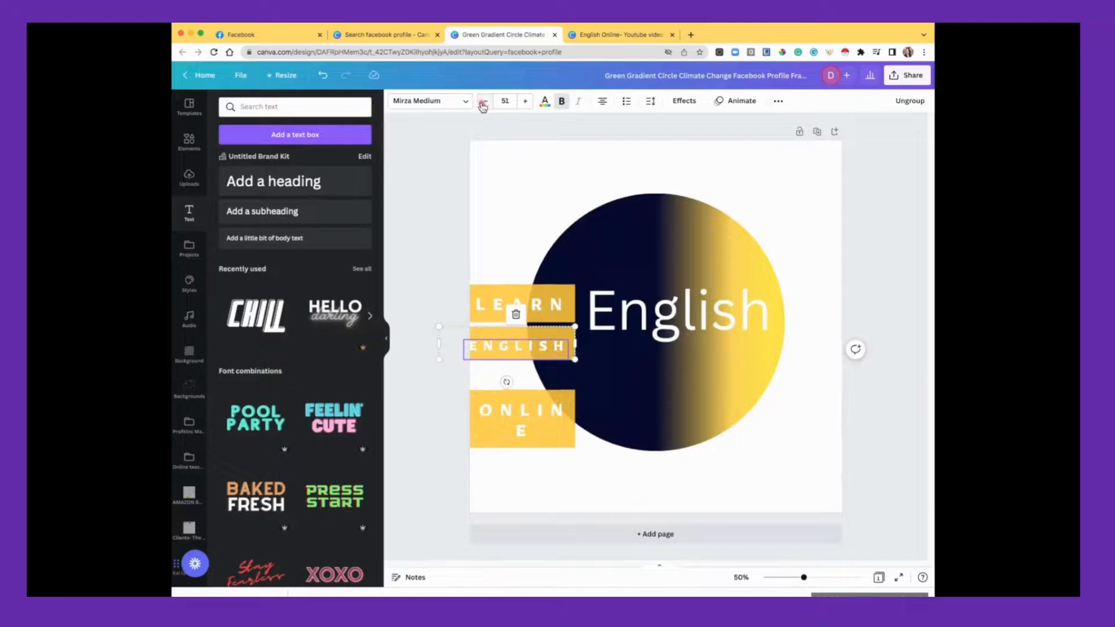
Reduce the ONLINE label's font size to 55 and move the label up beneath the ENGLISH label
{"action": "left_click", "coordinate": [518, 419]}
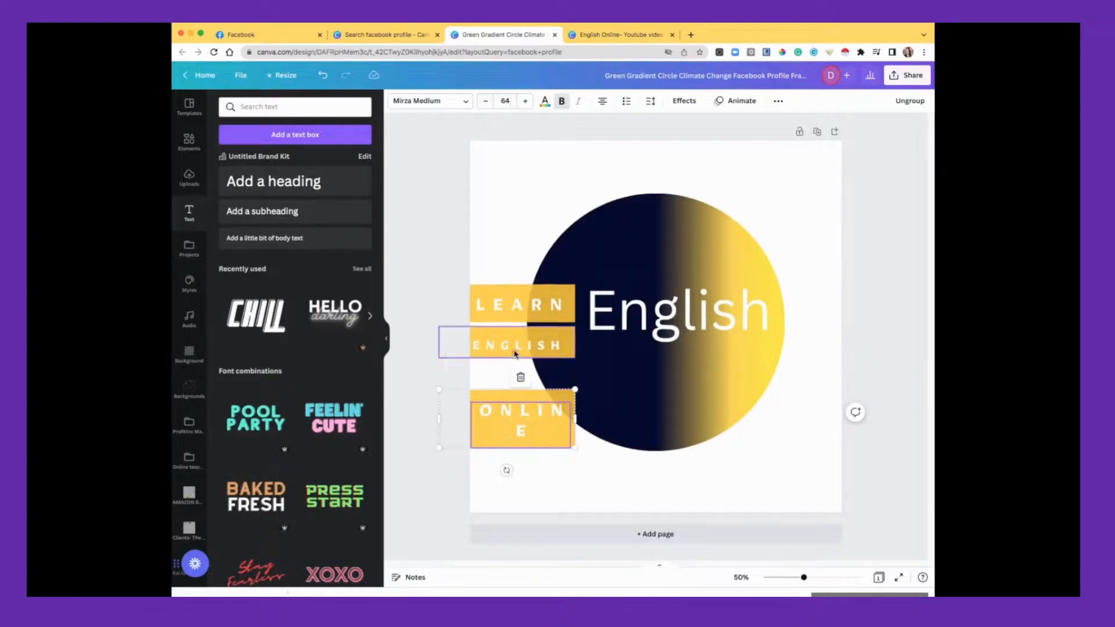
{"action": "left_click", "coordinate": [486, 102]}
{"action": "left_click", "coordinate": [487, 102]}
{"action": "left_click", "coordinate": [486, 102]}
{"action": "left_click", "coordinate": [486, 102]}
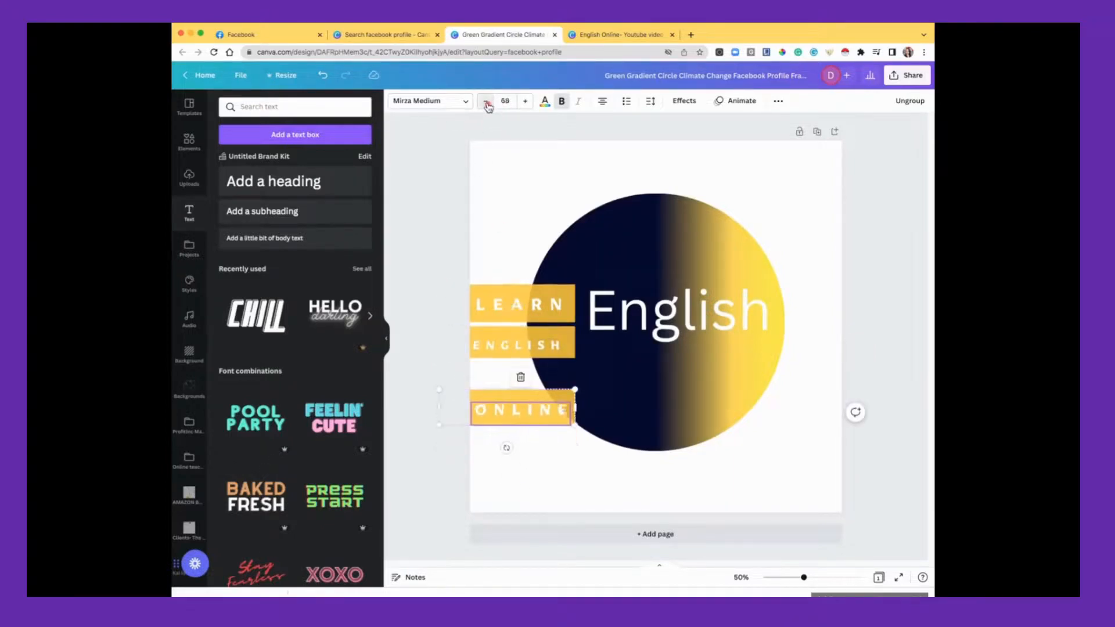
{"action": "left_click", "coordinate": [487, 102]}
{"action": "left_click", "coordinate": [487, 103]}
{"action": "left_click", "coordinate": [487, 102]}
{"action": "left_click_drag", "start_coordinate": [524, 396], "coordinate": [516, 373]}
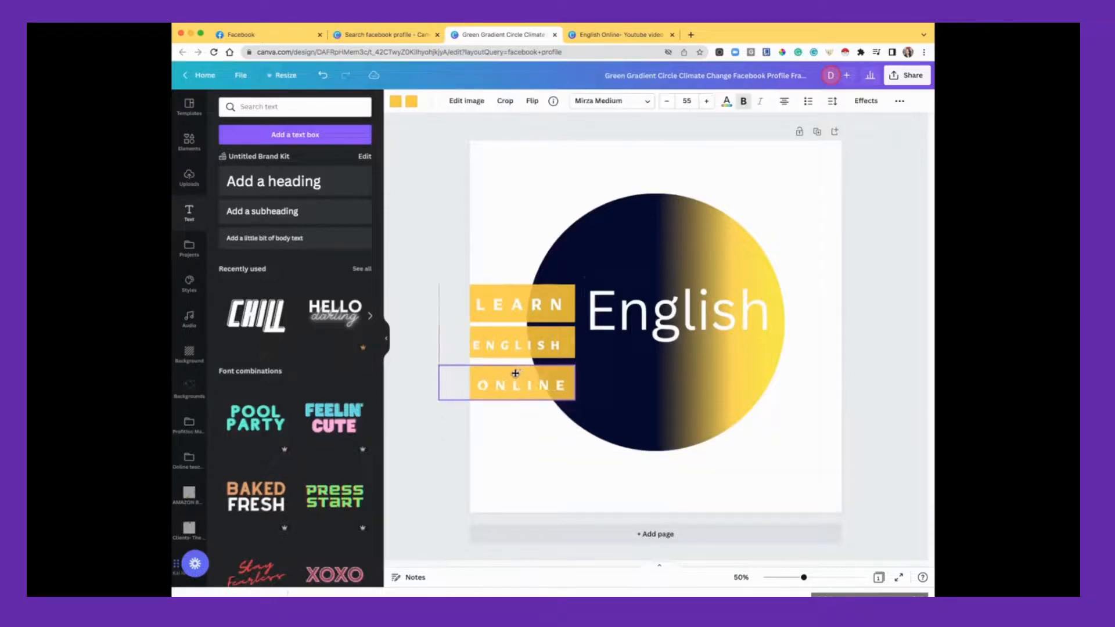
Lower the English heading slightly and place the recently used graduation cap graphic above it in the circle
{"action": "left_click_drag", "start_coordinate": [683, 313], "coordinate": [673, 325]}
{"action": "left_click", "coordinate": [188, 142]}
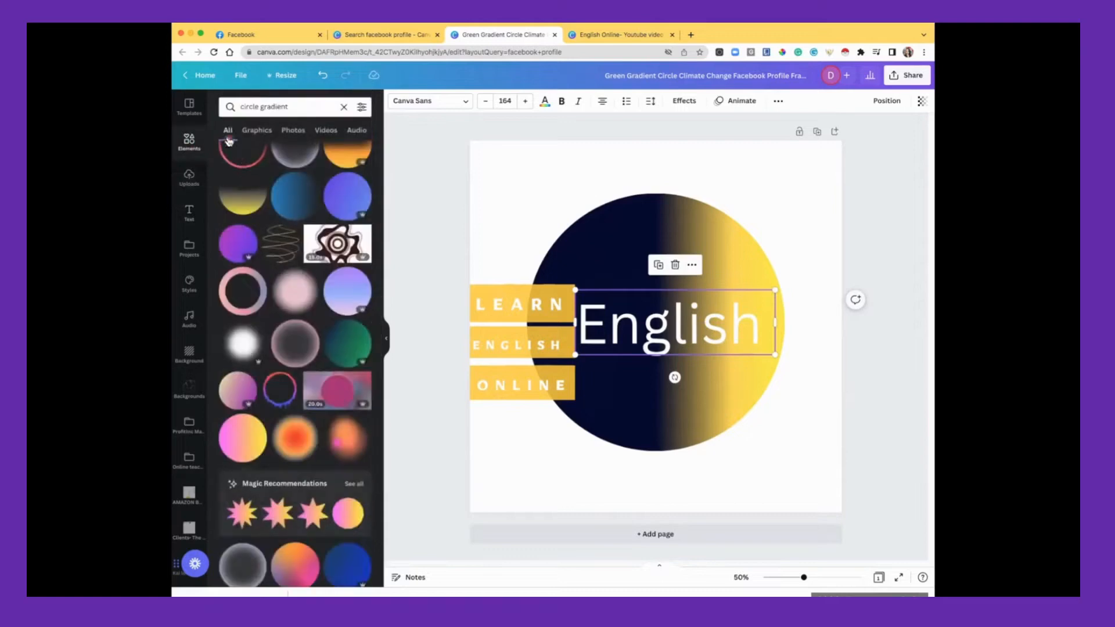
{"action": "left_click", "coordinate": [359, 106]}
{"action": "left_click", "coordinate": [238, 187]}
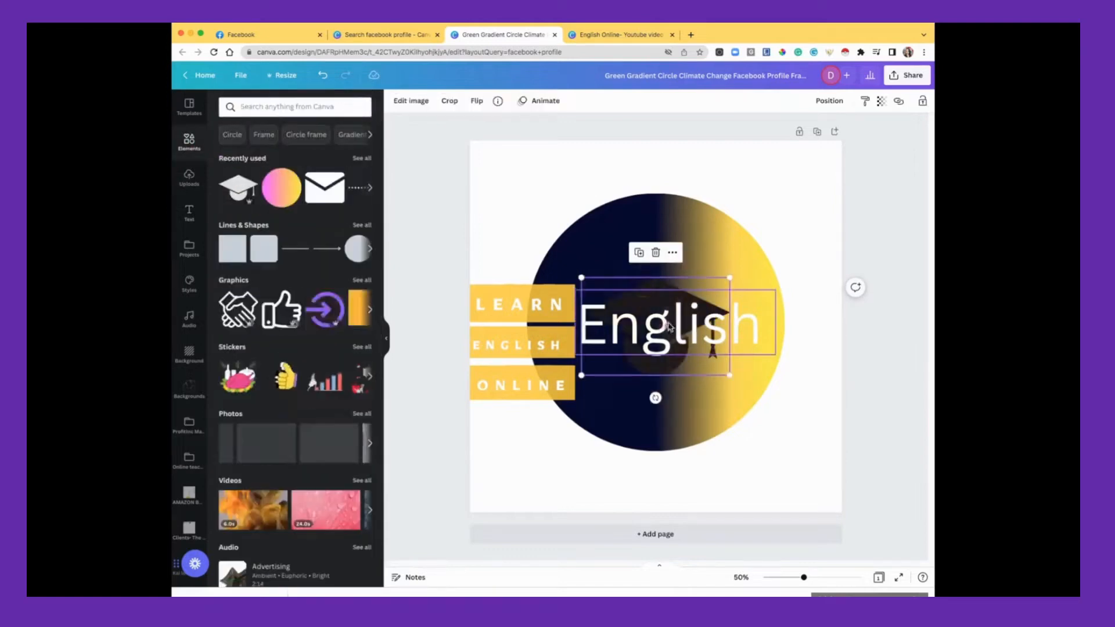
{"action": "left_click_drag", "start_coordinate": [641, 353], "coordinate": [640, 269]}
Recolour the graduation cap with the yellow from the Bird of Prey palette
{"action": "left_click", "coordinate": [396, 101]}
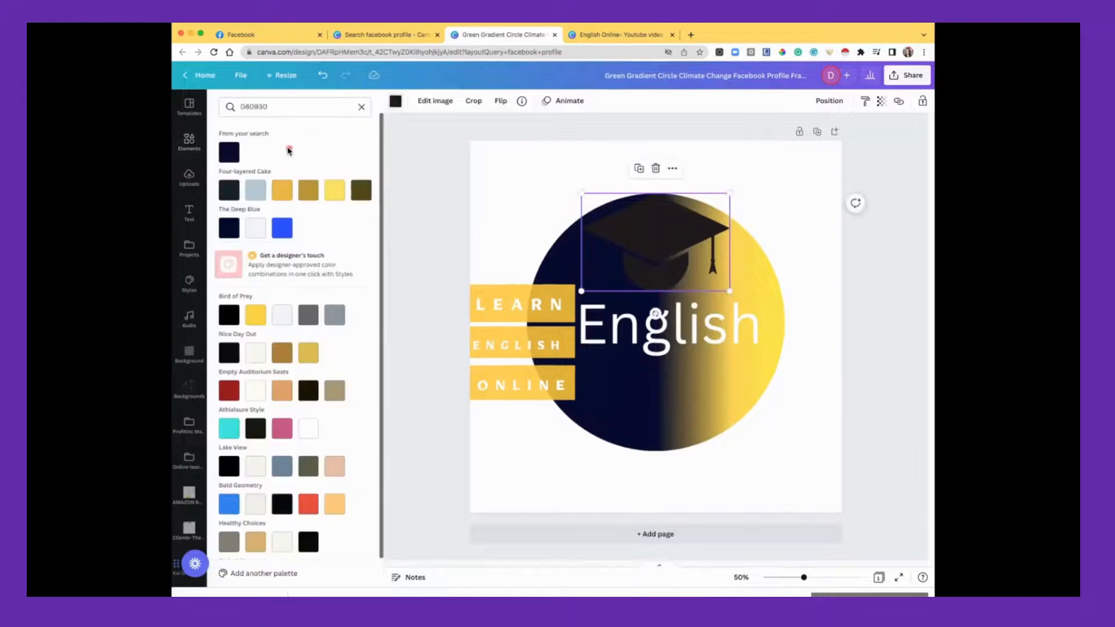
{"action": "left_click", "coordinate": [260, 322]}
Copy the yellow colour code of the graduation cap in the English Online- Youtube video design and return to the profile frame
{"action": "left_click", "coordinate": [522, 296]}
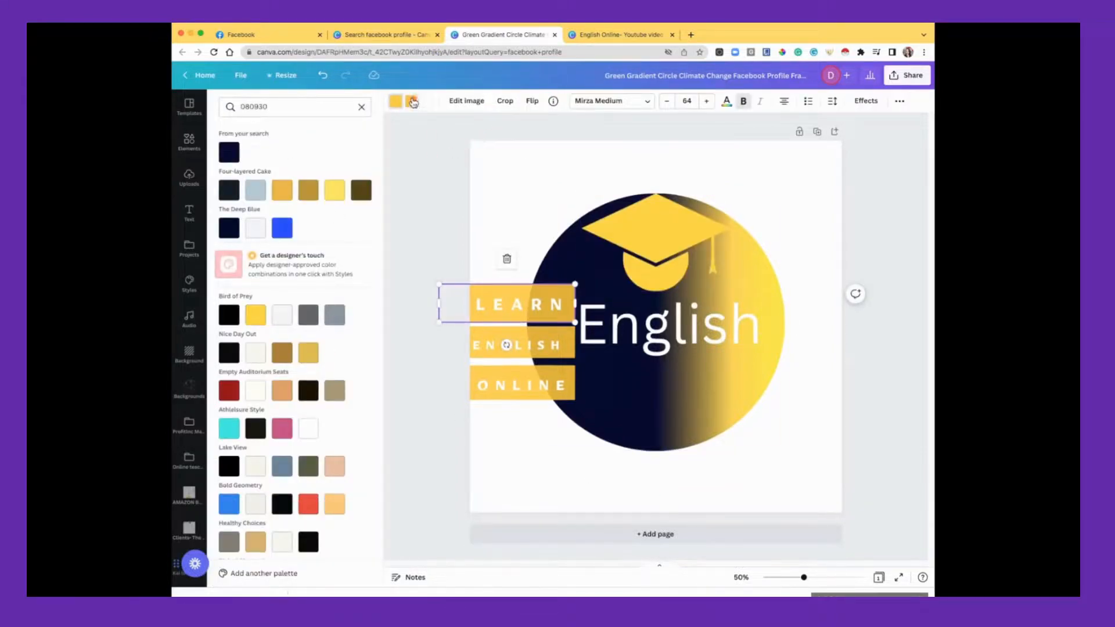
{"action": "left_click", "coordinate": [637, 34]}
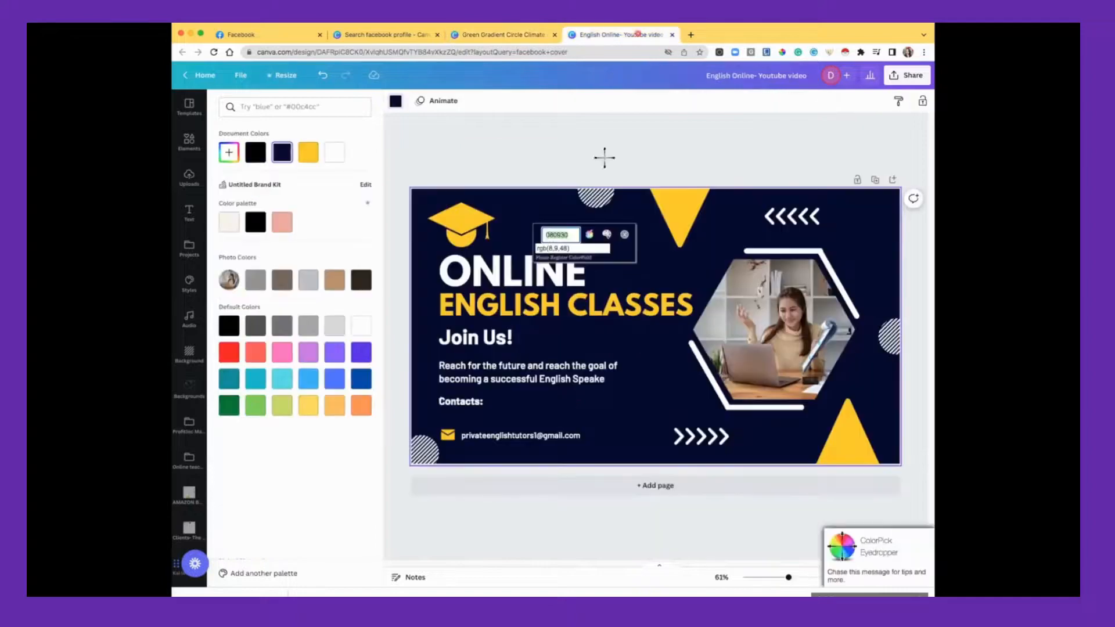
{"action": "left_click", "coordinate": [461, 215]}
{"action": "right_click", "coordinate": [493, 231]}
{"action": "left_click", "coordinate": [512, 250]}
{"action": "left_click", "coordinate": [503, 34]}
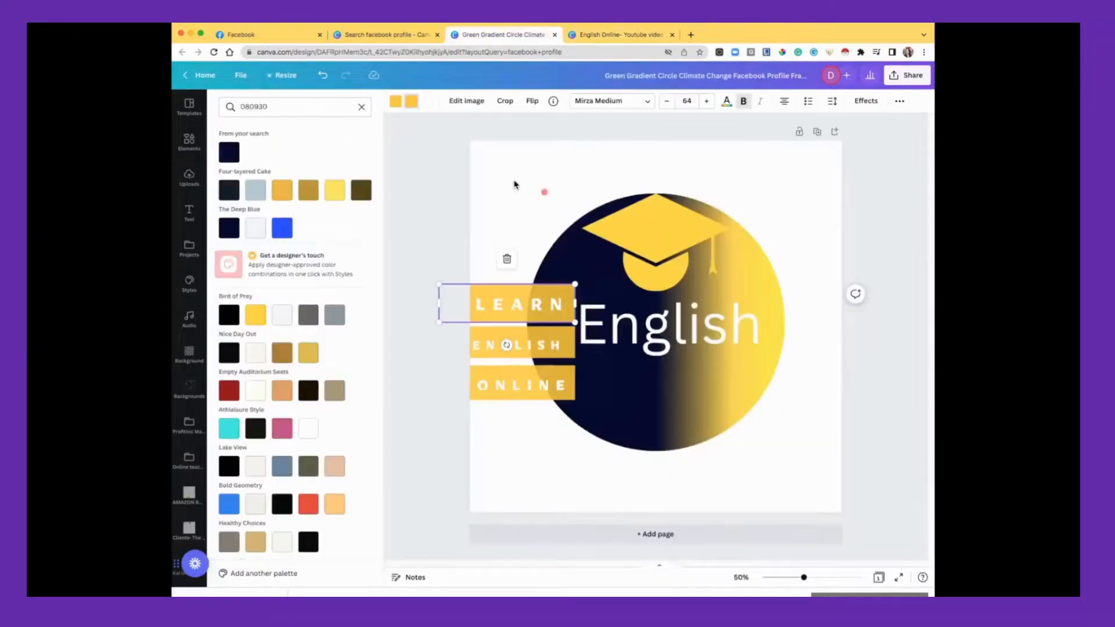
Look up the copied yellow colour code and apply it to the graduation cap above the English heading
{"action": "left_click", "coordinate": [362, 107]}
{"action": "right_click", "coordinate": [281, 106]}
{"action": "left_click", "coordinate": [294, 169]}
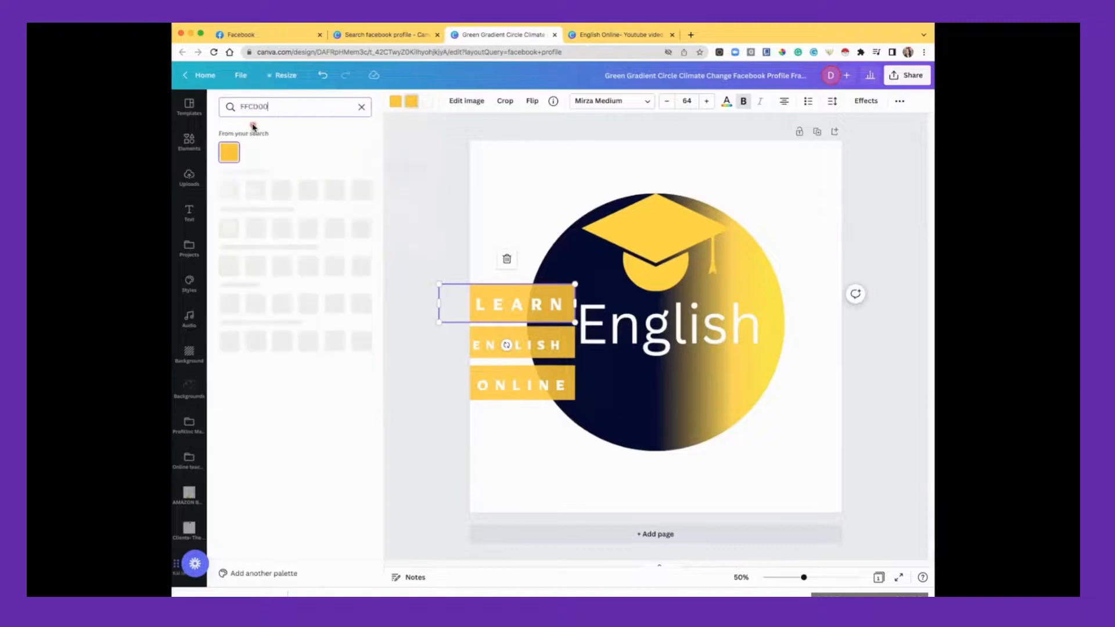
{"action": "left_click", "coordinate": [611, 222]}
{"action": "left_click", "coordinate": [803, 332]}
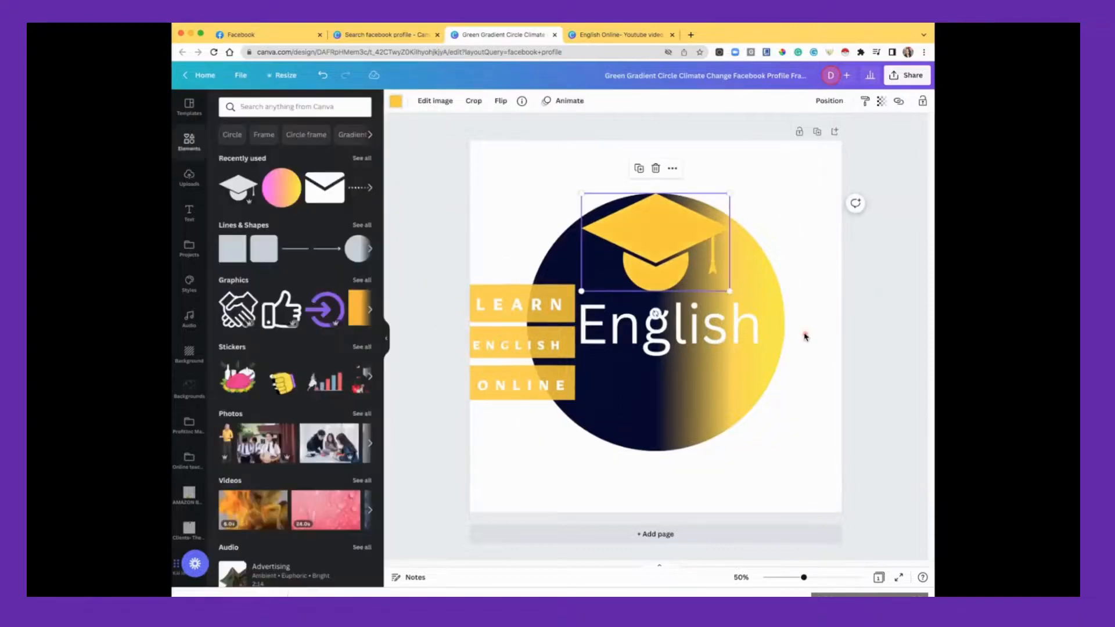
{"action": "left_click", "coordinate": [906, 75]}
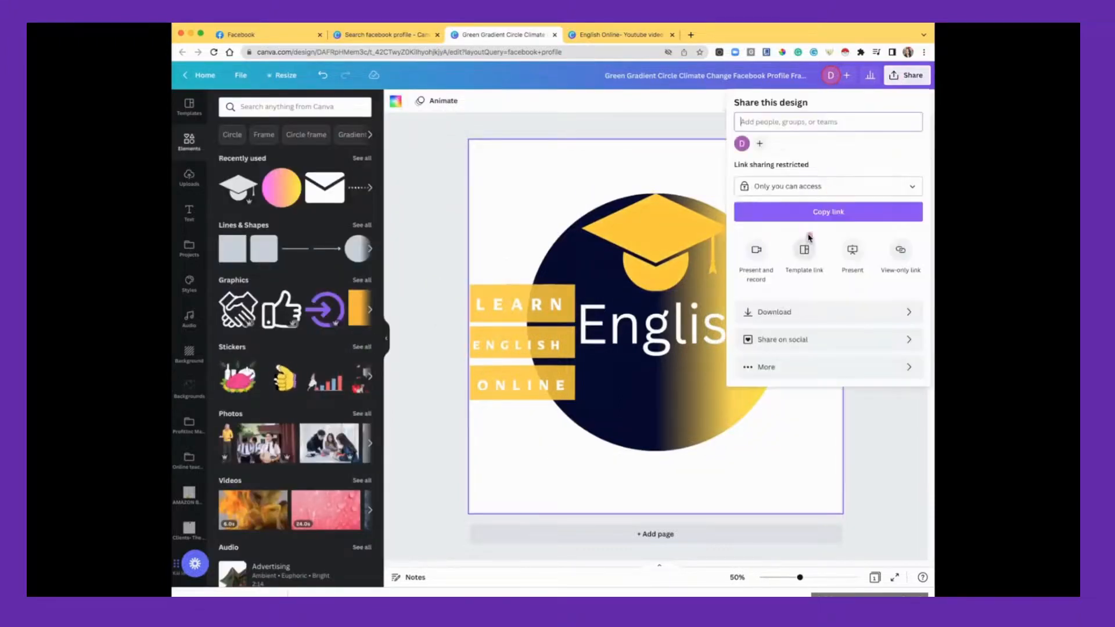
{"action": "left_click", "coordinate": [790, 312]}
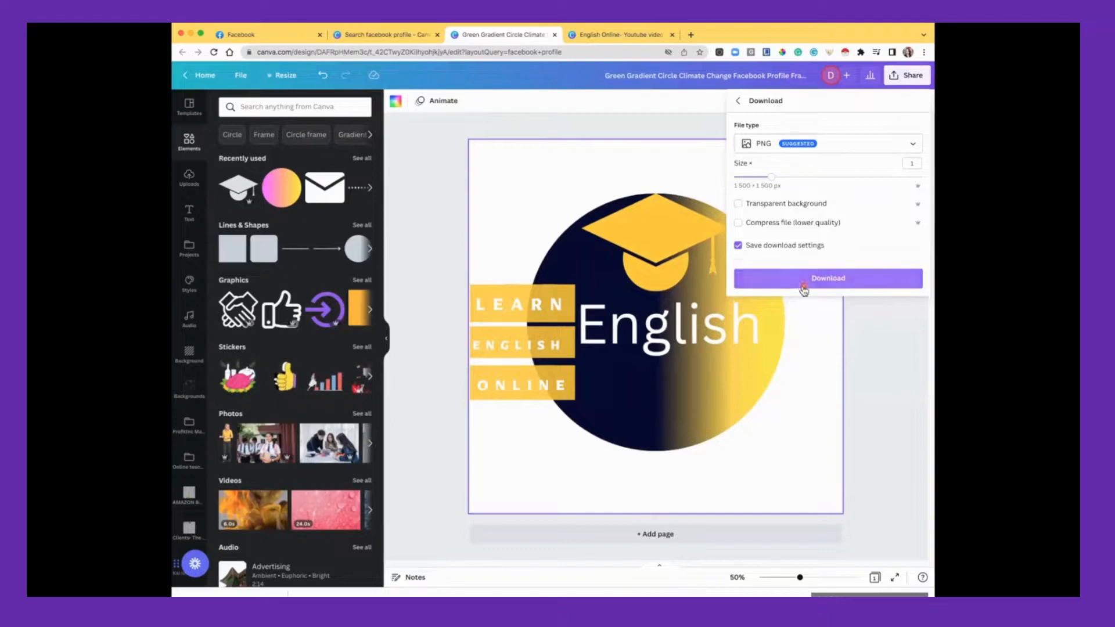
{"action": "left_click", "coordinate": [806, 282]}
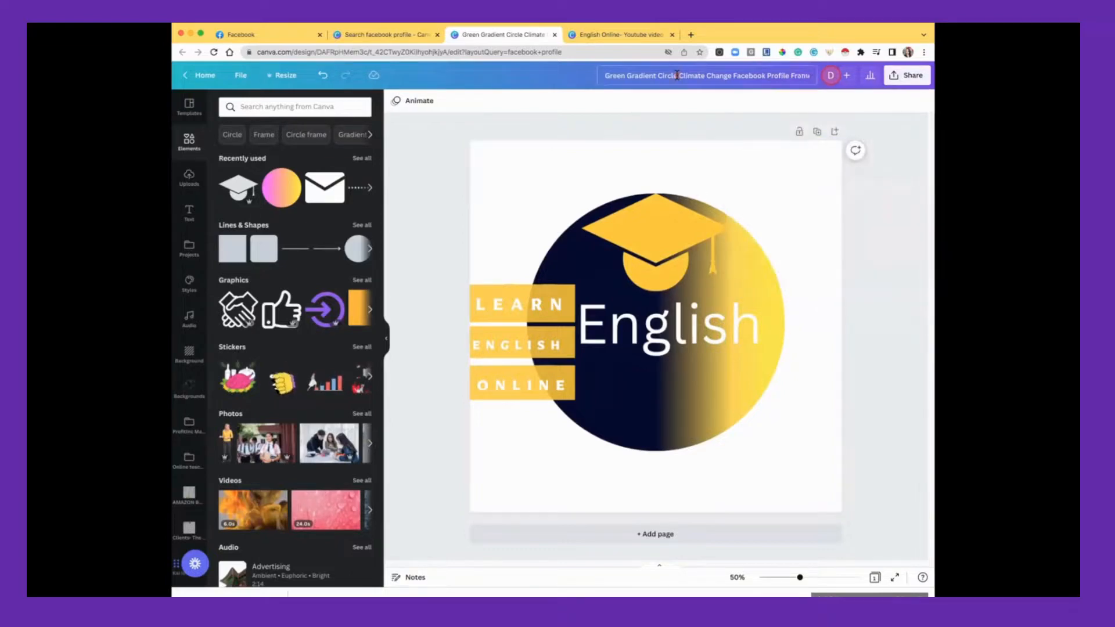
Rename the design as "English online- profile picture"
{"action": "left_click_drag", "start_coordinate": [689, 81], "coordinate": [814, 82]}
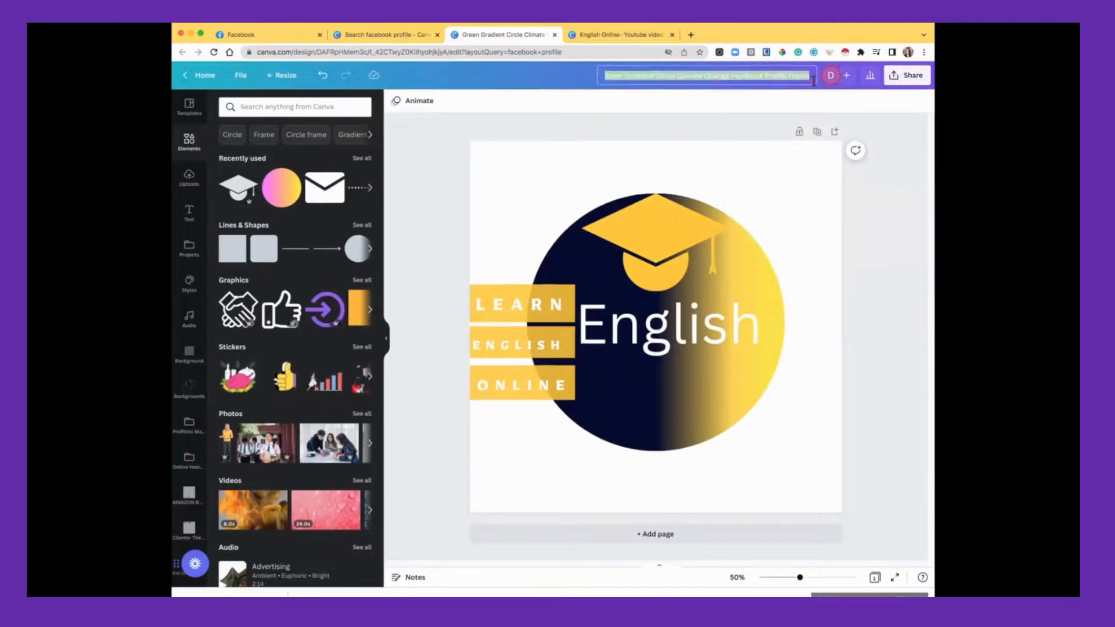
{"action": "type", "text": "En"}
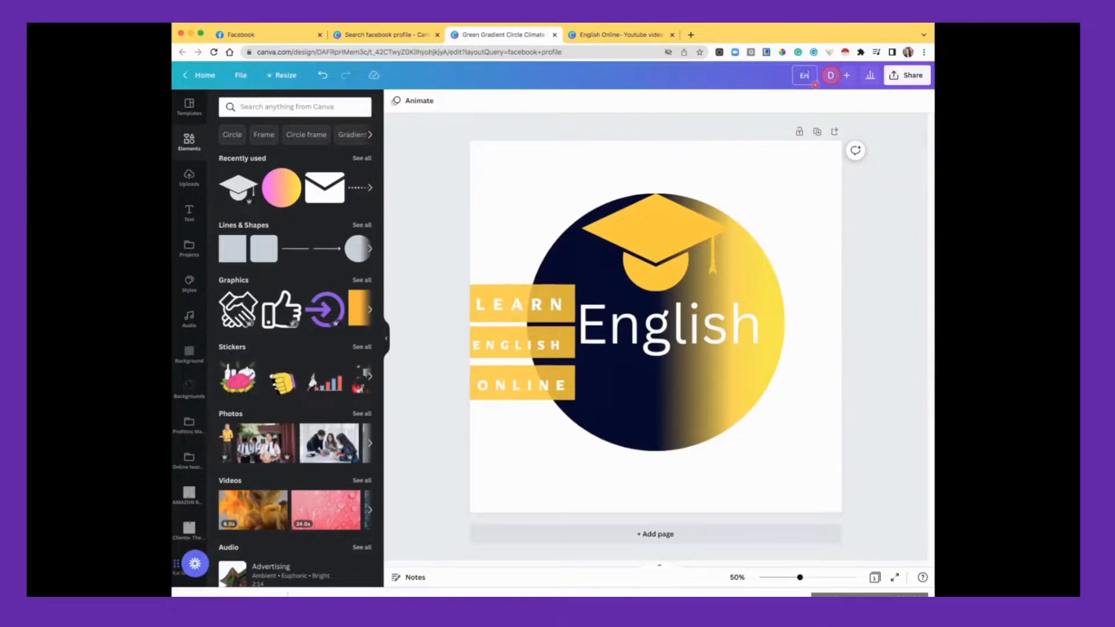
{"action": "type", "text": "glish online"}
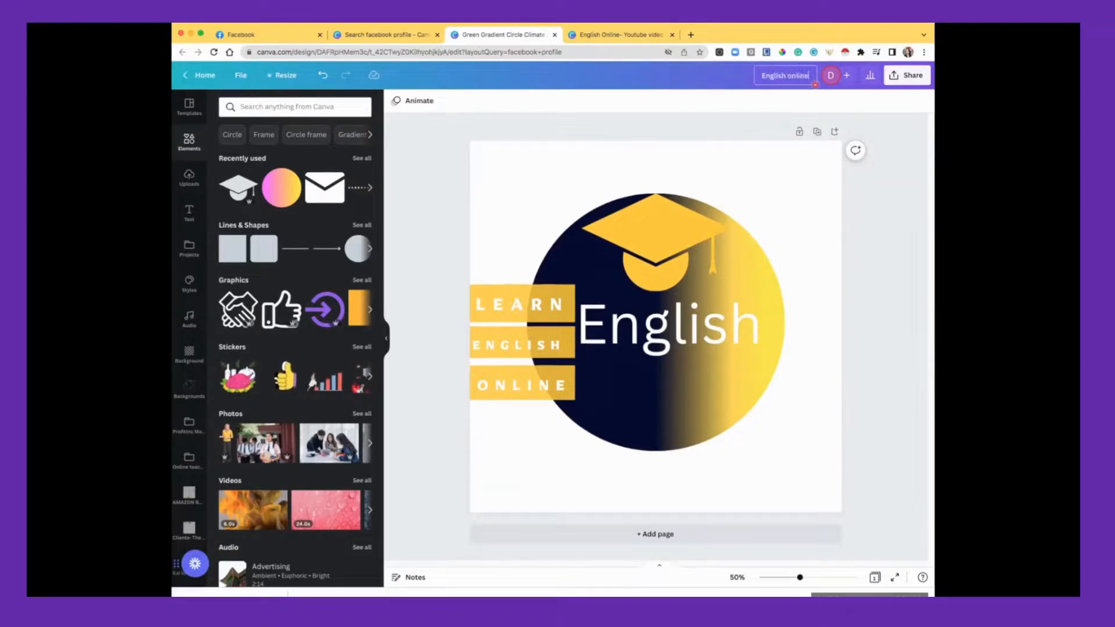
{"action": "type", "text": "- profi"}
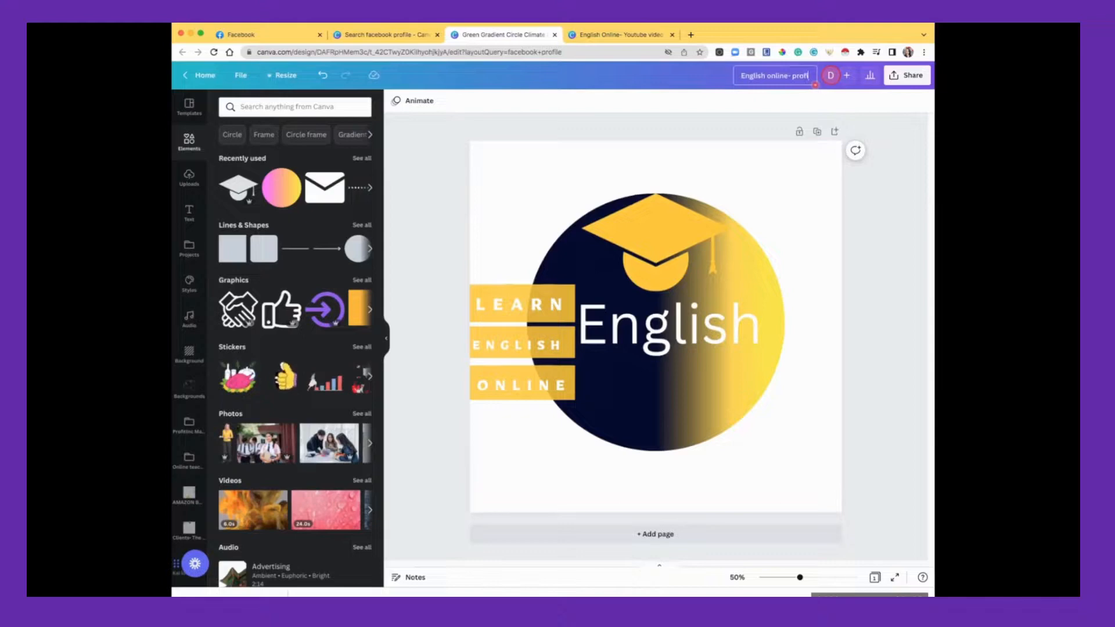
{"action": "type", "text": "le picture"}
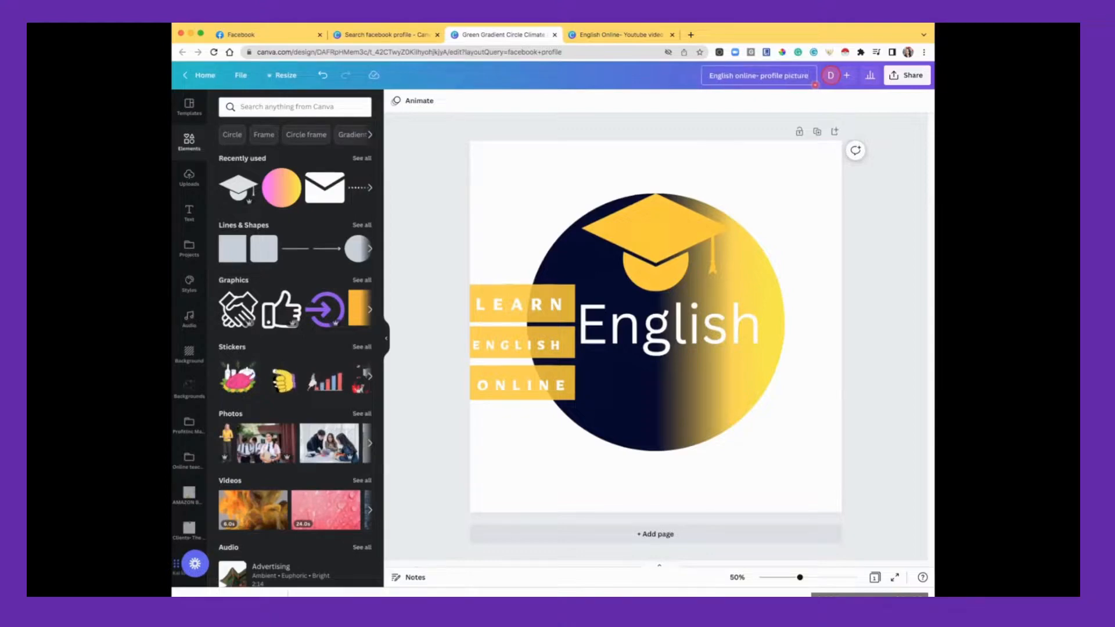
{"action": "left_click", "coordinate": [897, 141]}
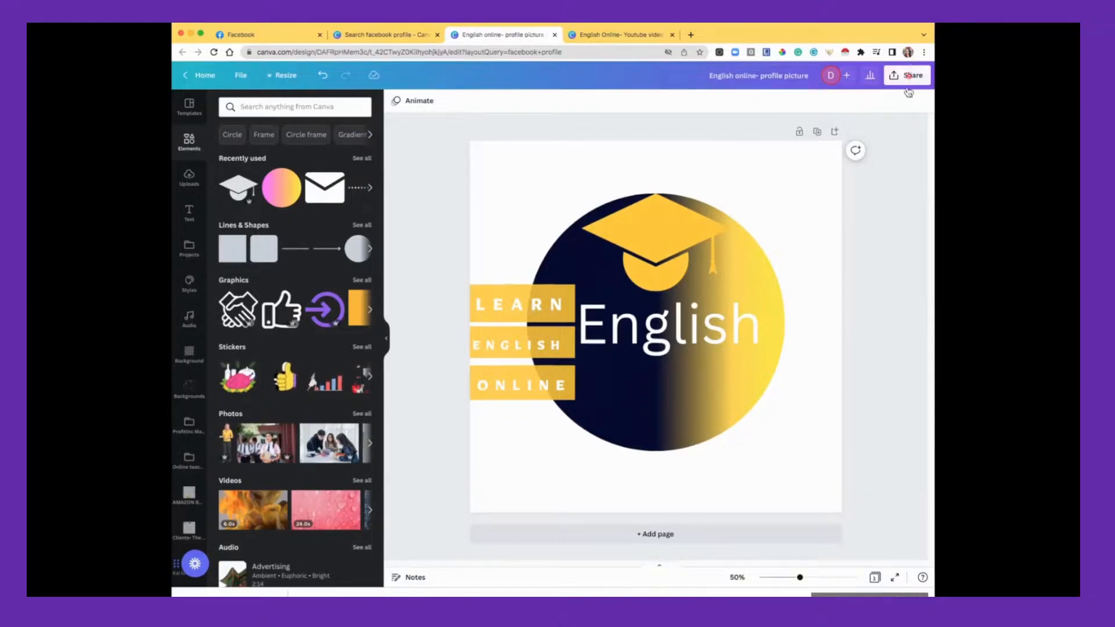
Download the design as a PNG and save it to the Desktop as "English online- profile picture"
{"action": "left_click", "coordinate": [908, 88]}
{"action": "left_click", "coordinate": [821, 309]}
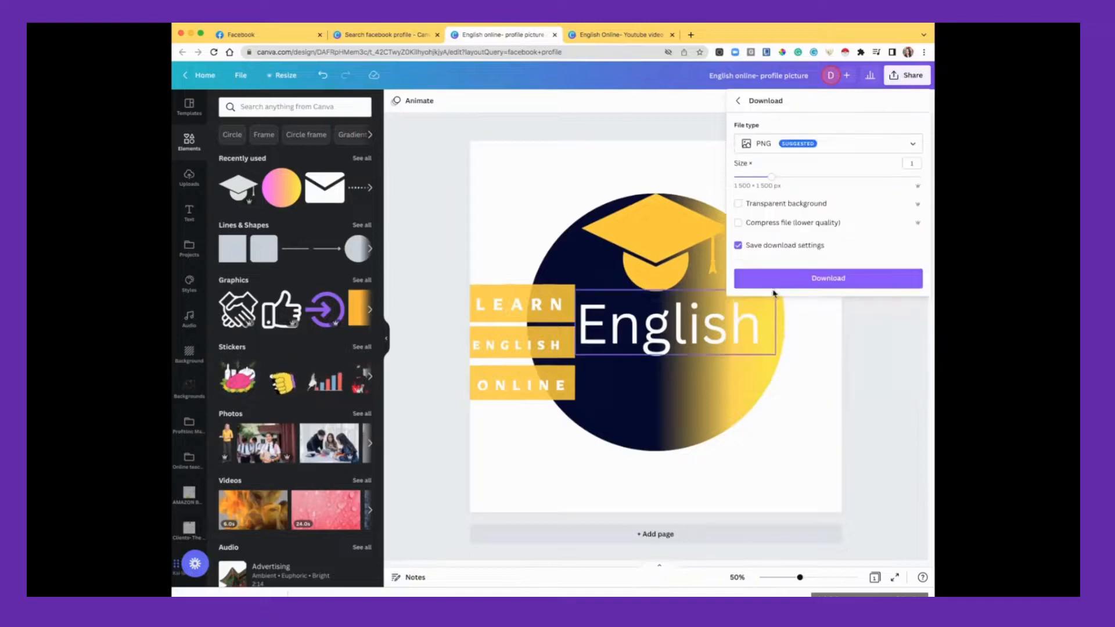
{"action": "left_click", "coordinate": [773, 287]}
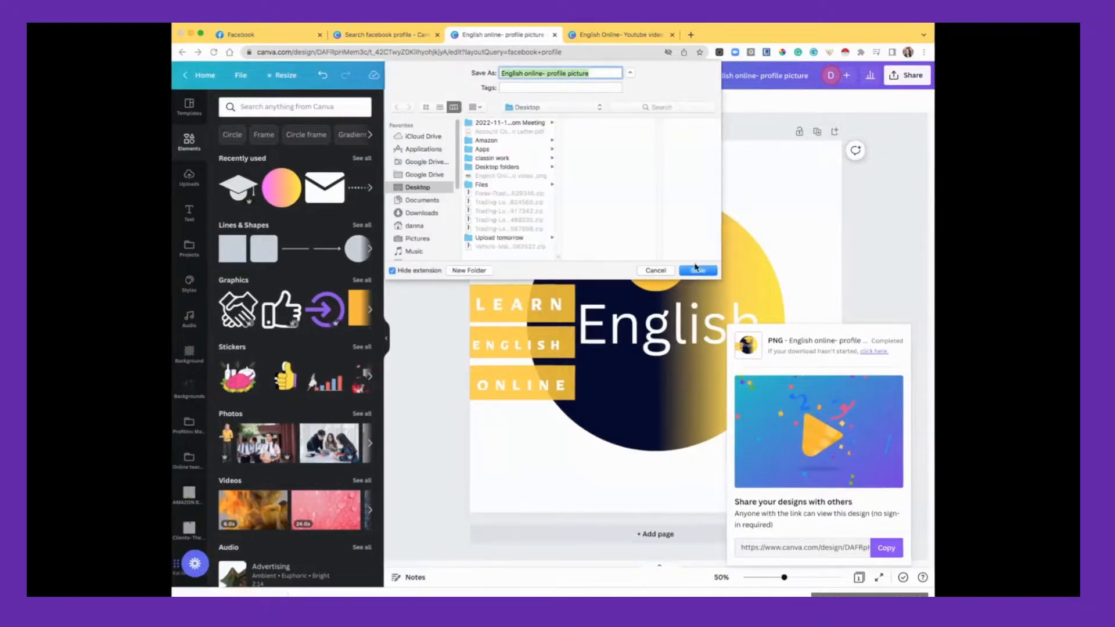
{"action": "left_click", "coordinate": [699, 268]}
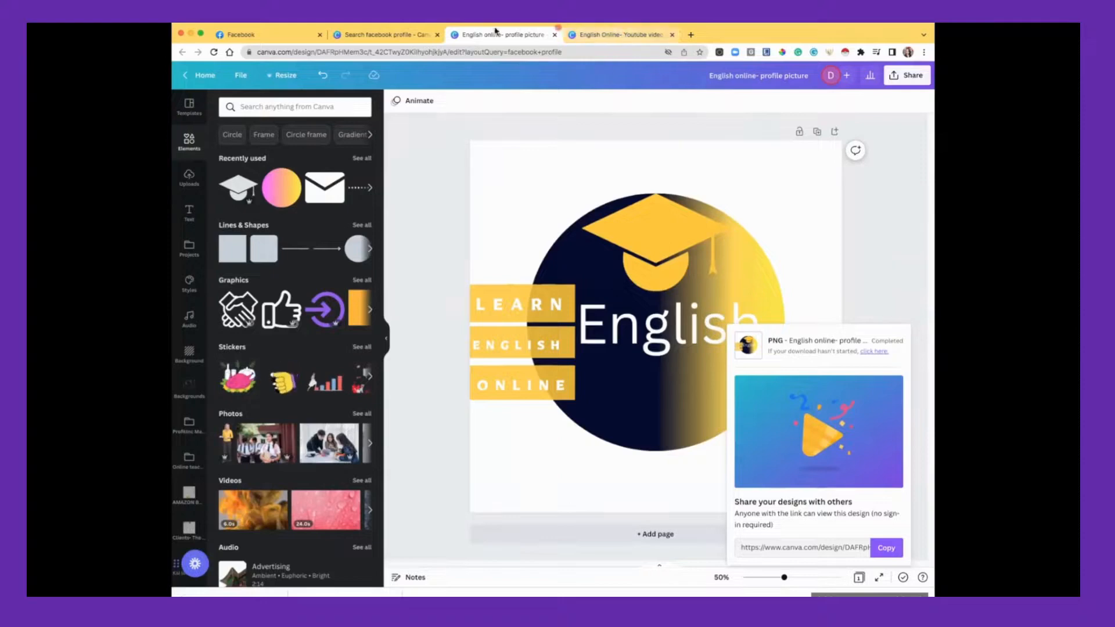
Switch to the Facebook page setup and add the English circle as profile picture and the Online English Classes banner as cover photo
{"action": "left_click", "coordinate": [273, 35]}
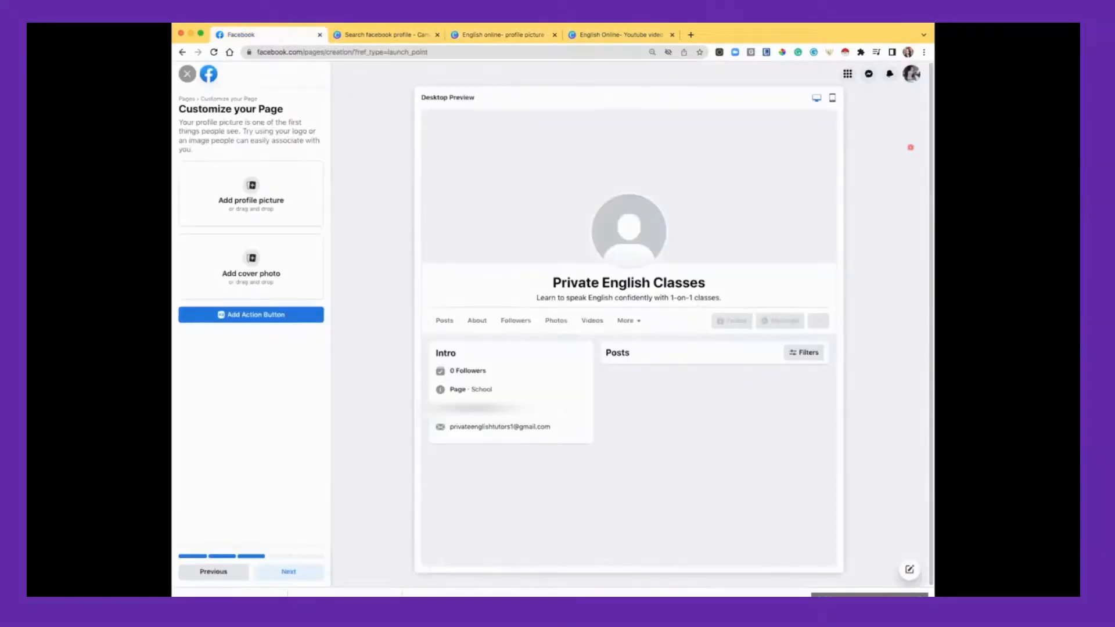
{"action": "left_click_drag", "start_coordinate": [910, 148], "coordinate": [243, 194]}
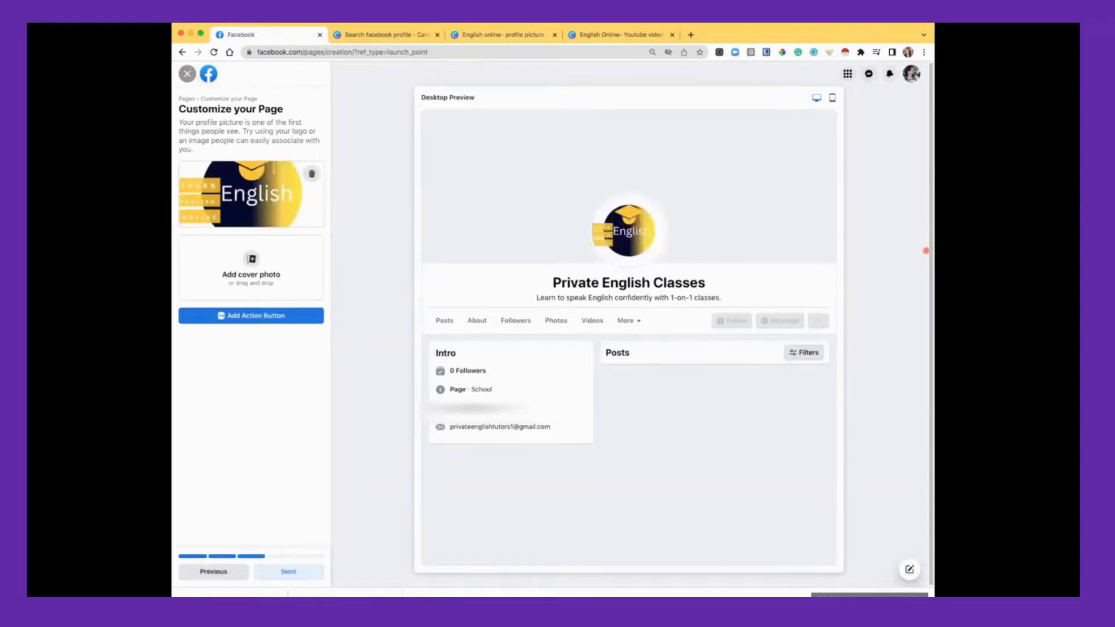
{"action": "left_click_drag", "start_coordinate": [926, 250], "coordinate": [277, 297]}
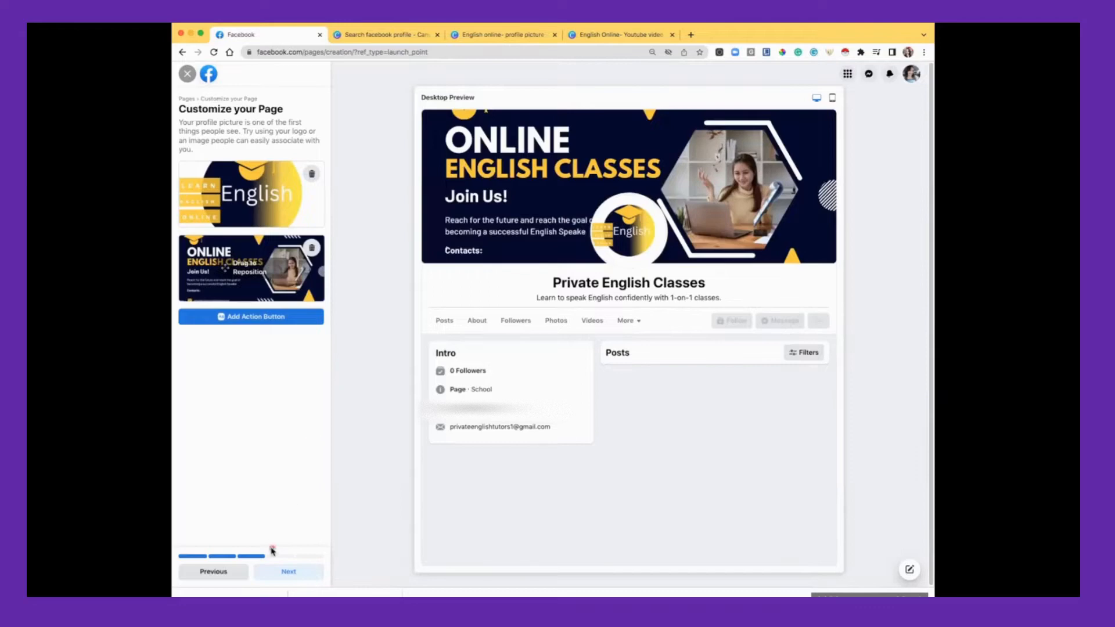
Add an action button to the page and choose the Send Email option for it
{"action": "left_click", "coordinate": [256, 316]}
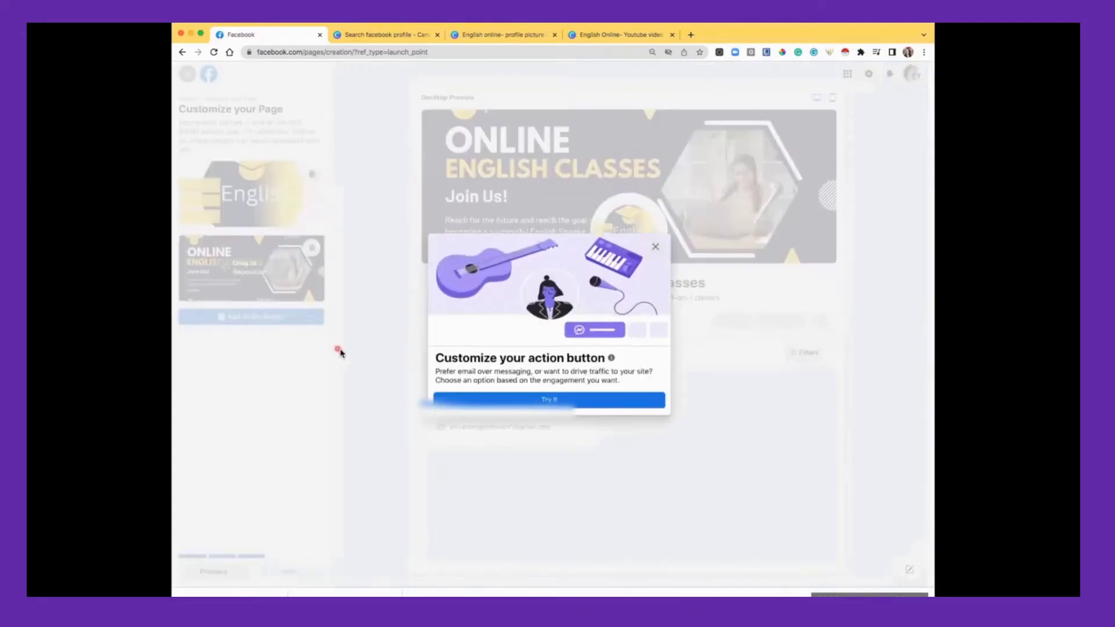
{"action": "left_click", "coordinate": [582, 401]}
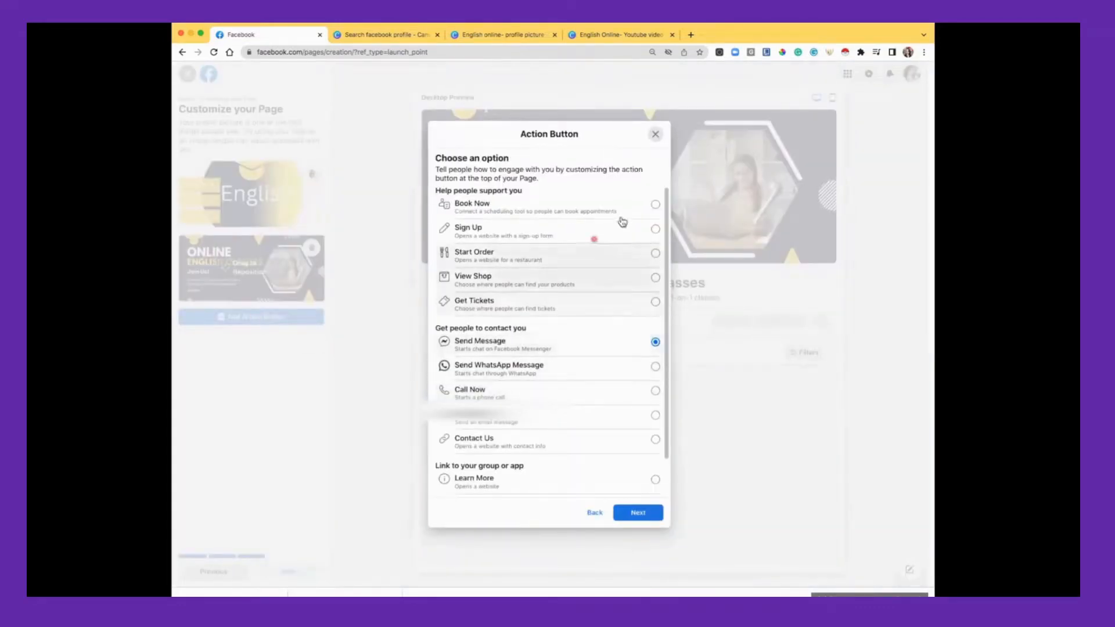
{"action": "left_click", "coordinate": [643, 211]}
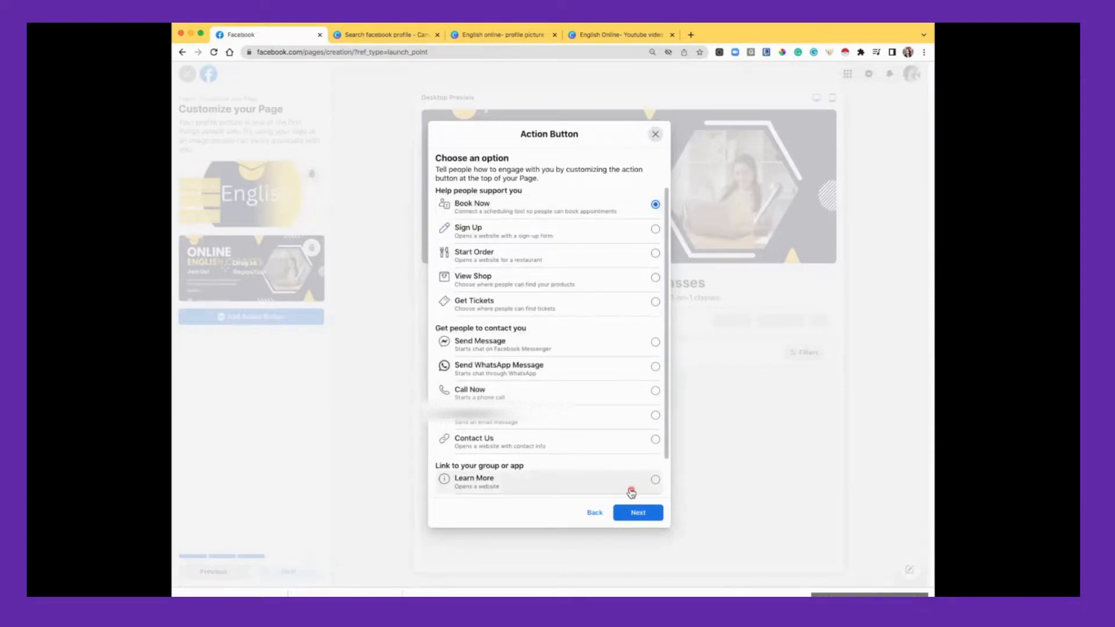
{"action": "left_click", "coordinate": [655, 415]}
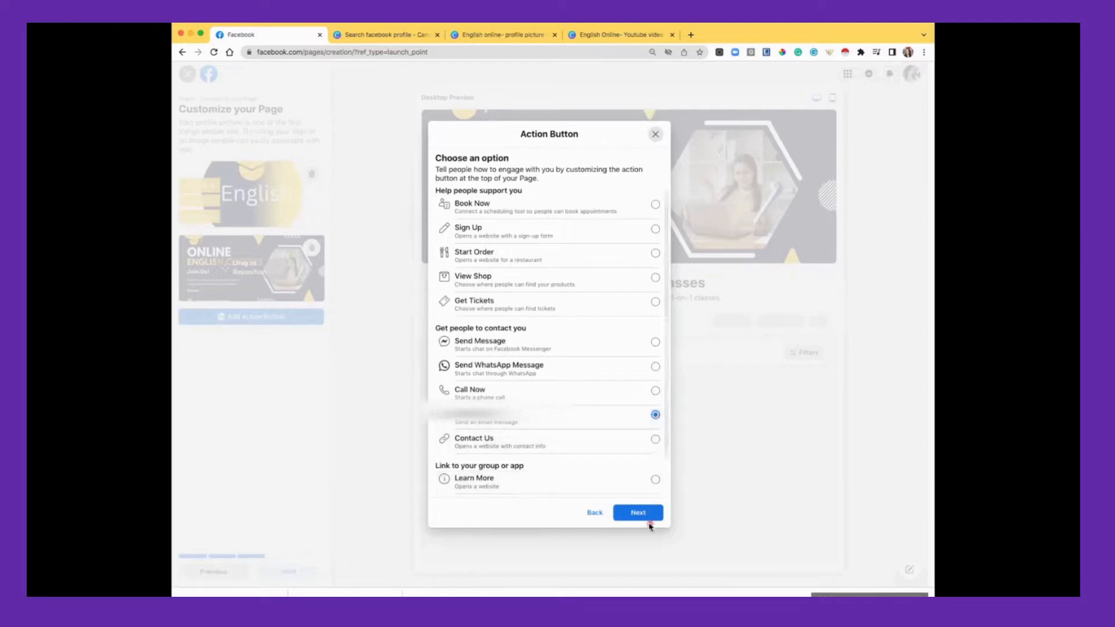
{"action": "left_click", "coordinate": [638, 513]}
Enter the business email address for the Send Email action button and save it
{"action": "left_click", "coordinate": [460, 308]}
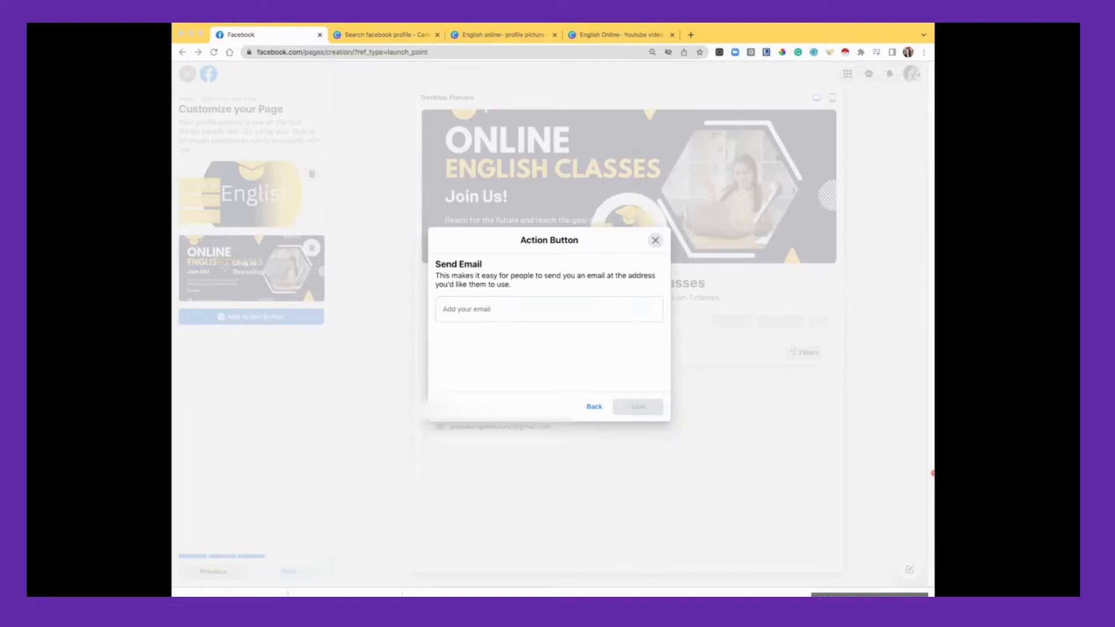
{"action": "left_click", "coordinate": [498, 307]}
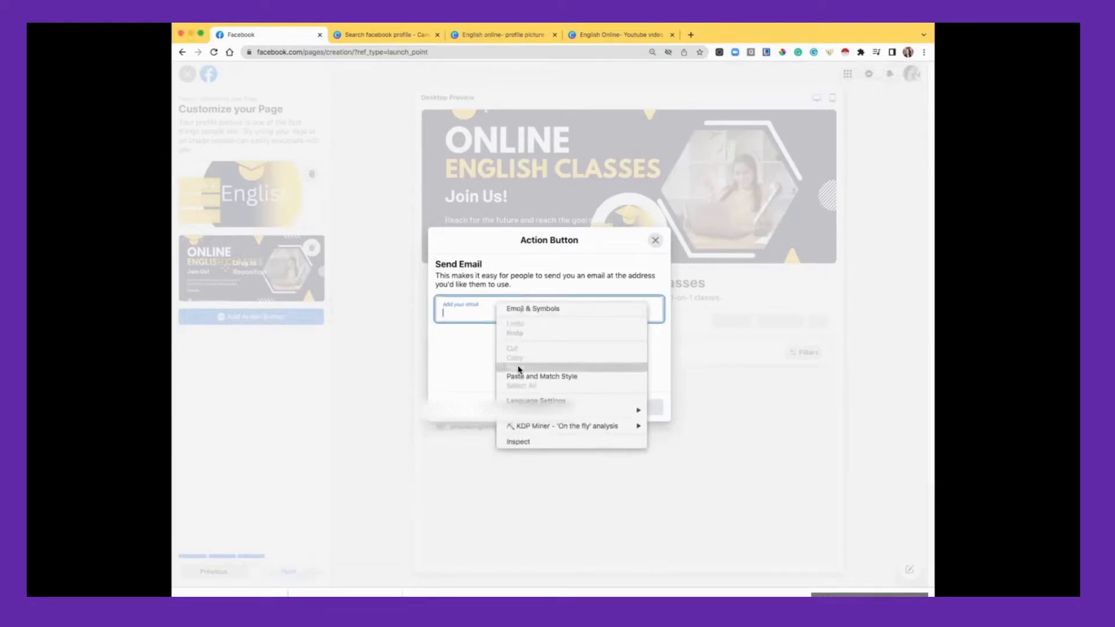
{"action": "left_click", "coordinate": [529, 310]}
{"action": "type", "text": "@gmail.com"}
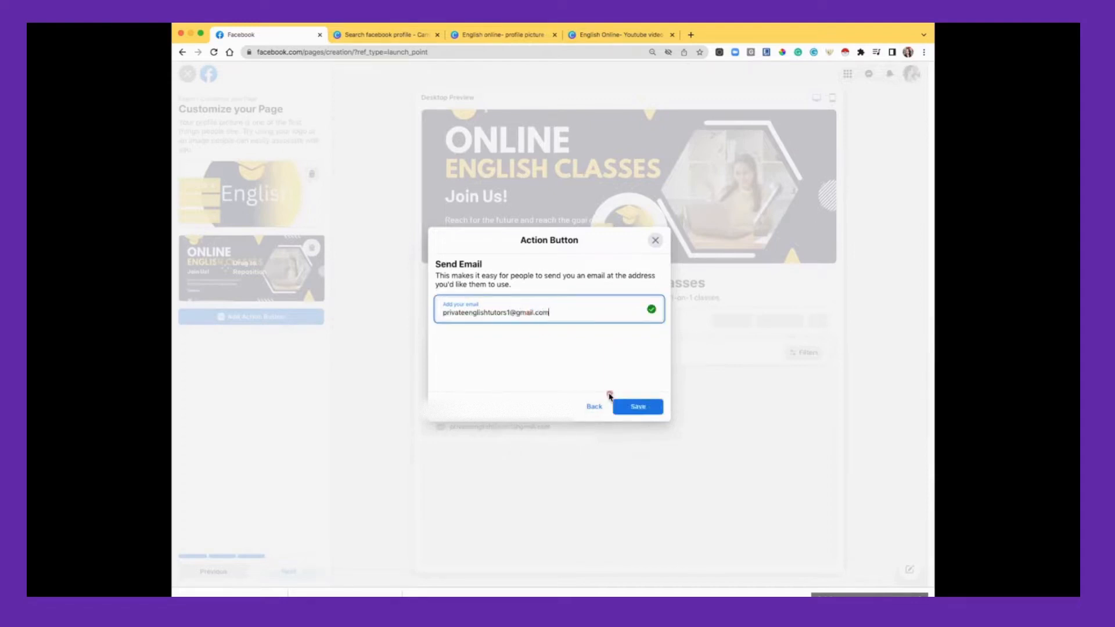
{"action": "left_click", "coordinate": [633, 407]}
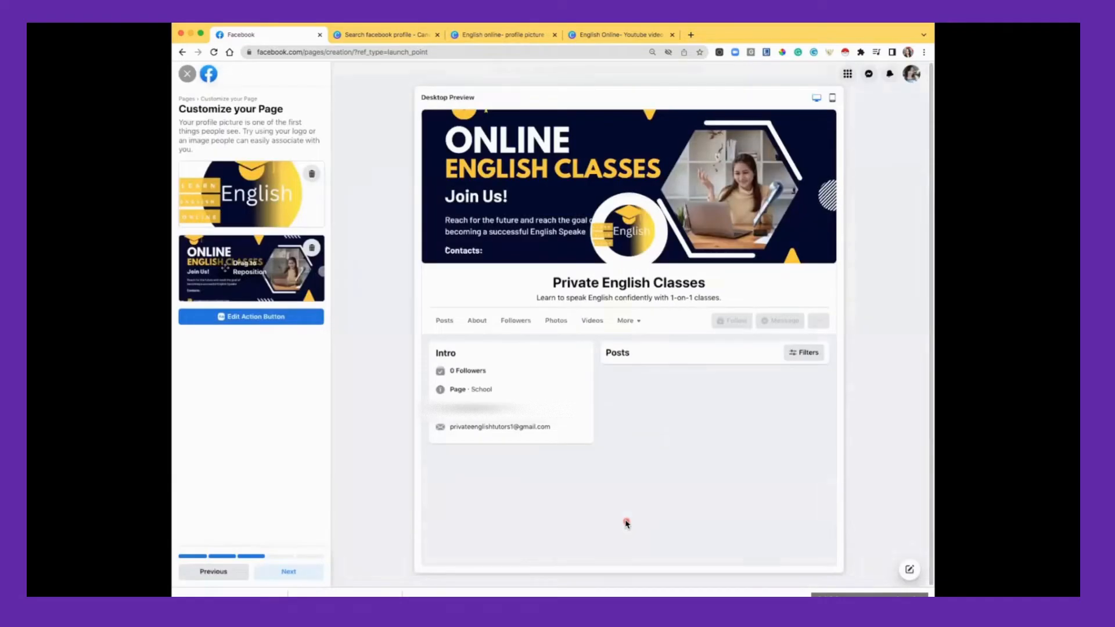
Finish creating the page with page notifications left on and dismiss the welcome tour
{"action": "left_click", "coordinate": [287, 574]}
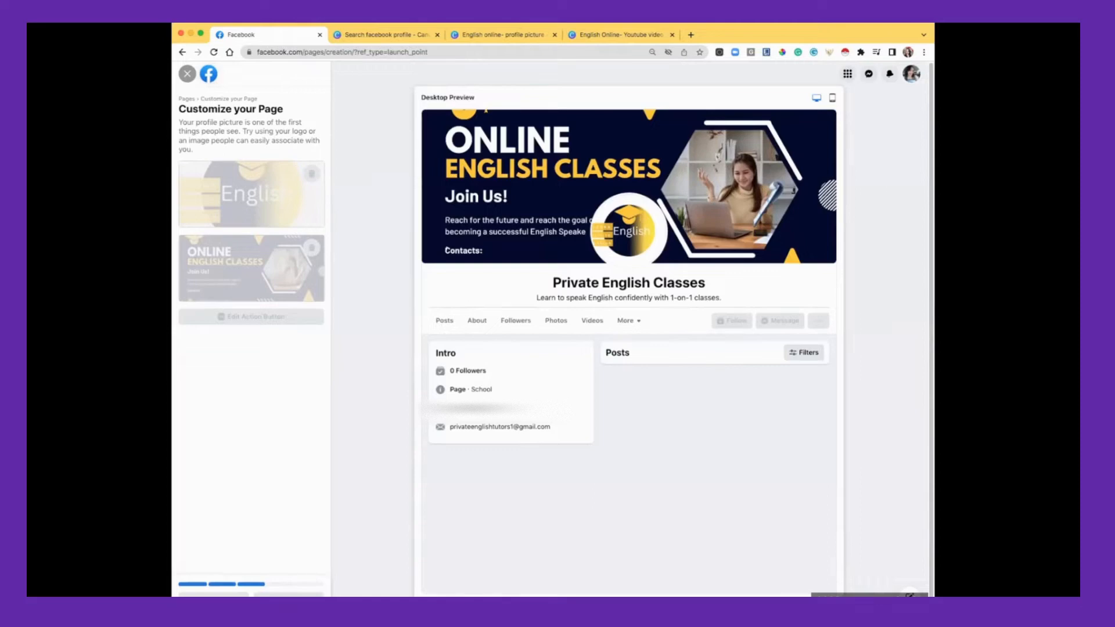
{"action": "left_click", "coordinate": [296, 592]}
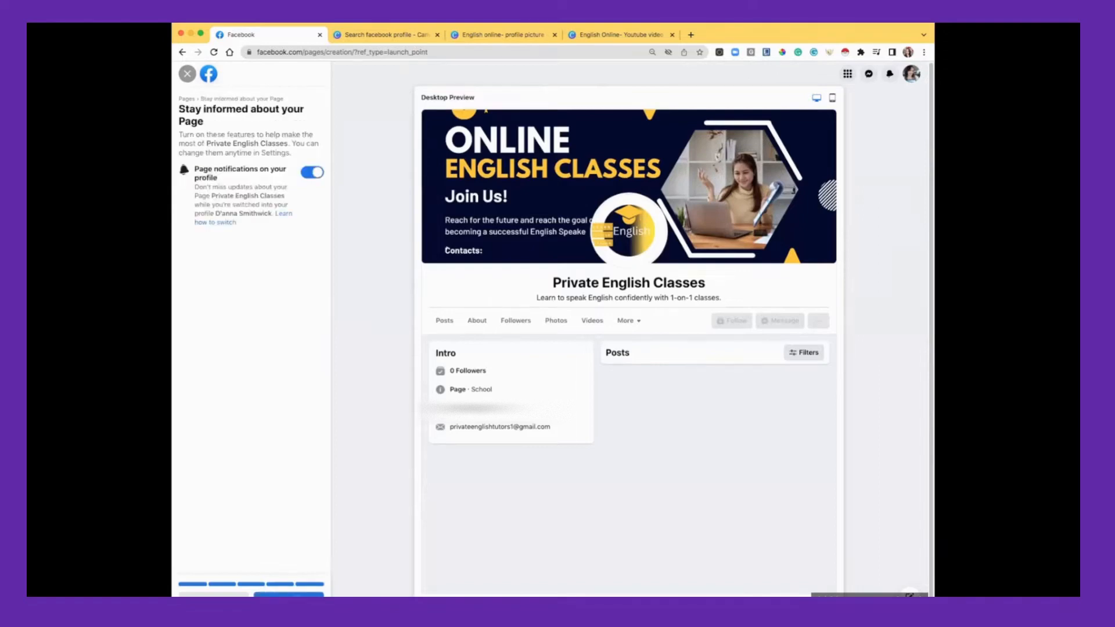
{"action": "left_click", "coordinate": [288, 593]}
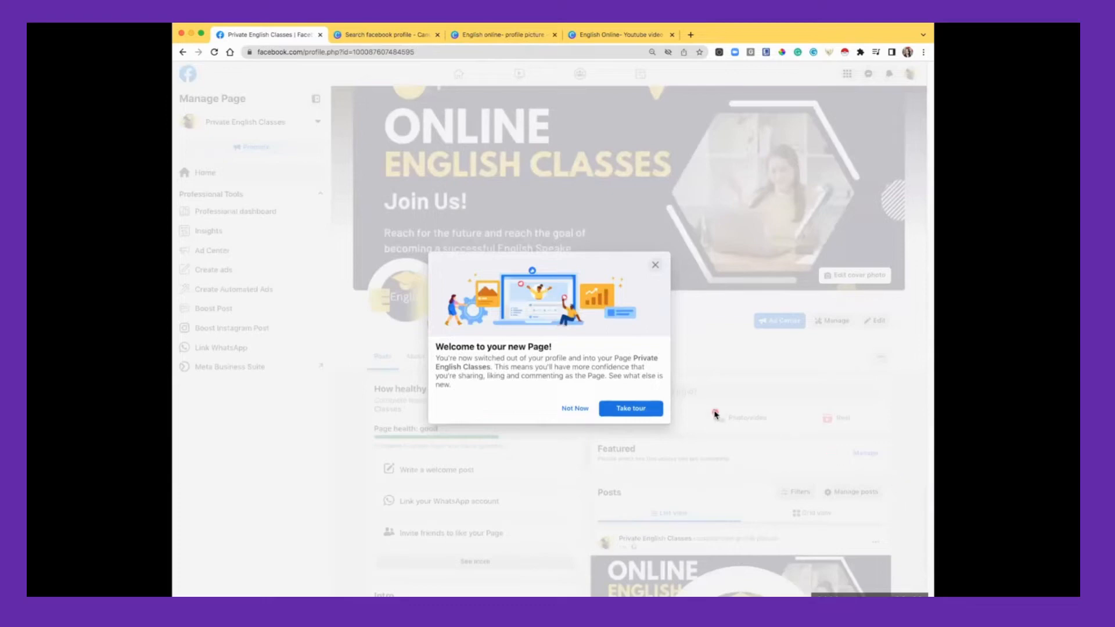
{"action": "left_click", "coordinate": [655, 269]}
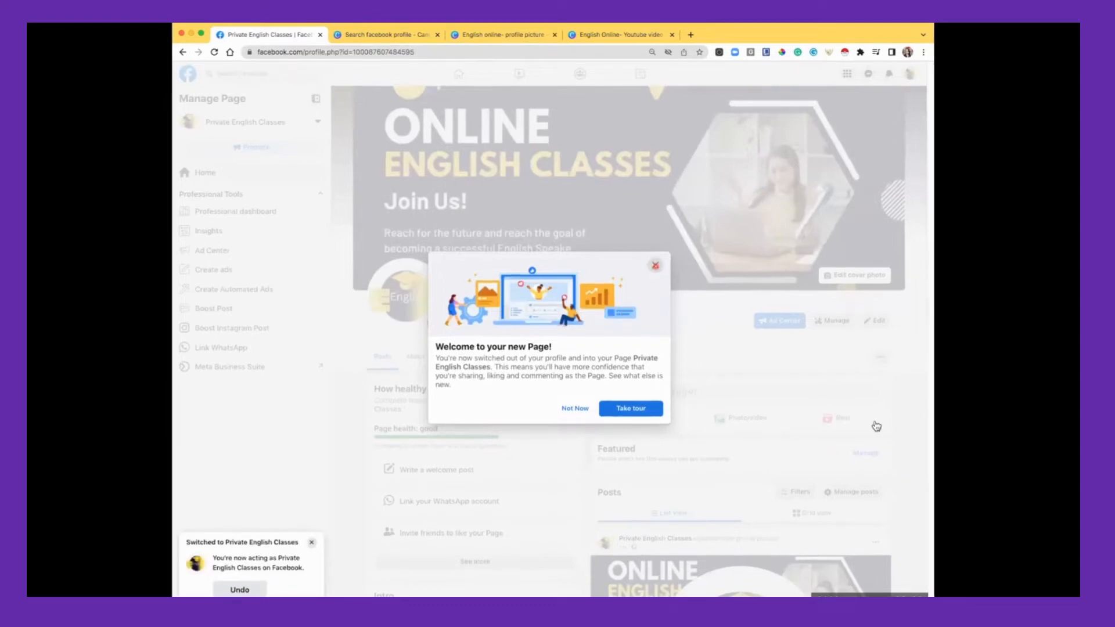
Look through the new Private English Classes page, including its intro, photos and profile picture post
{"action": "scroll", "coordinate": [919, 453], "scroll_direction": "down", "scroll_amount": 3}
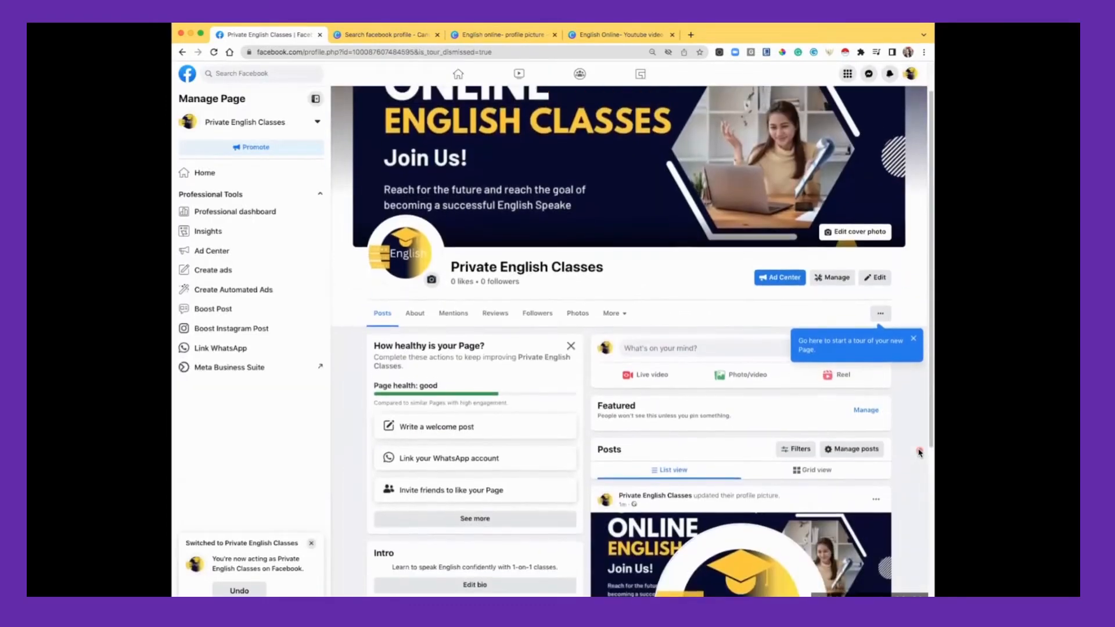
{"action": "scroll", "coordinate": [919, 453], "scroll_direction": "down", "scroll_amount": 3}
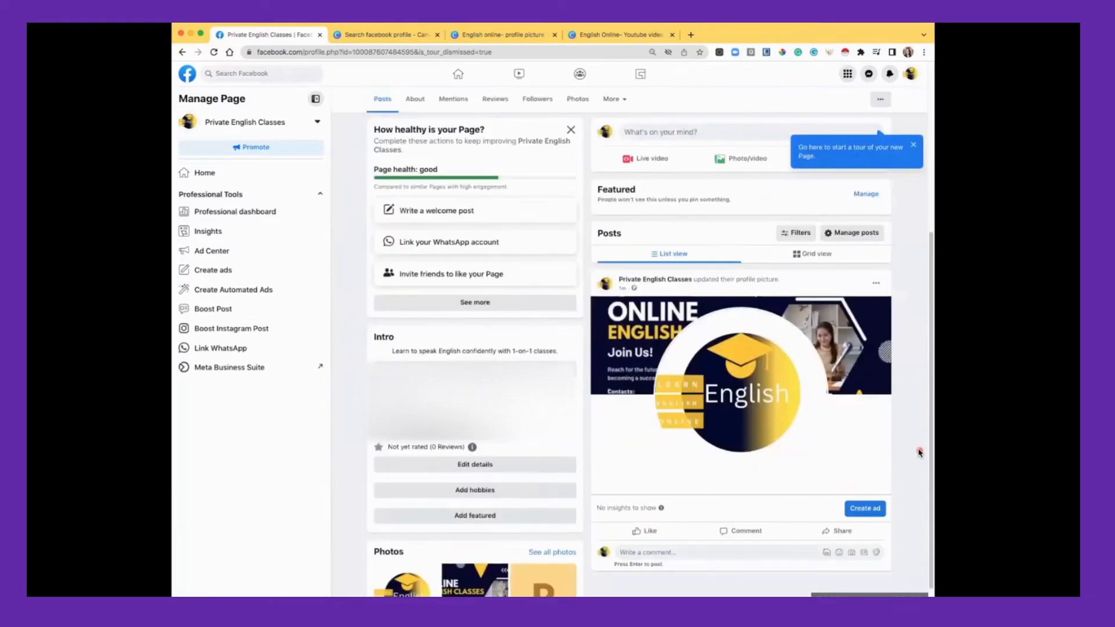
{"action": "scroll", "coordinate": [919, 452], "scroll_direction": "up", "scroll_amount": 5}
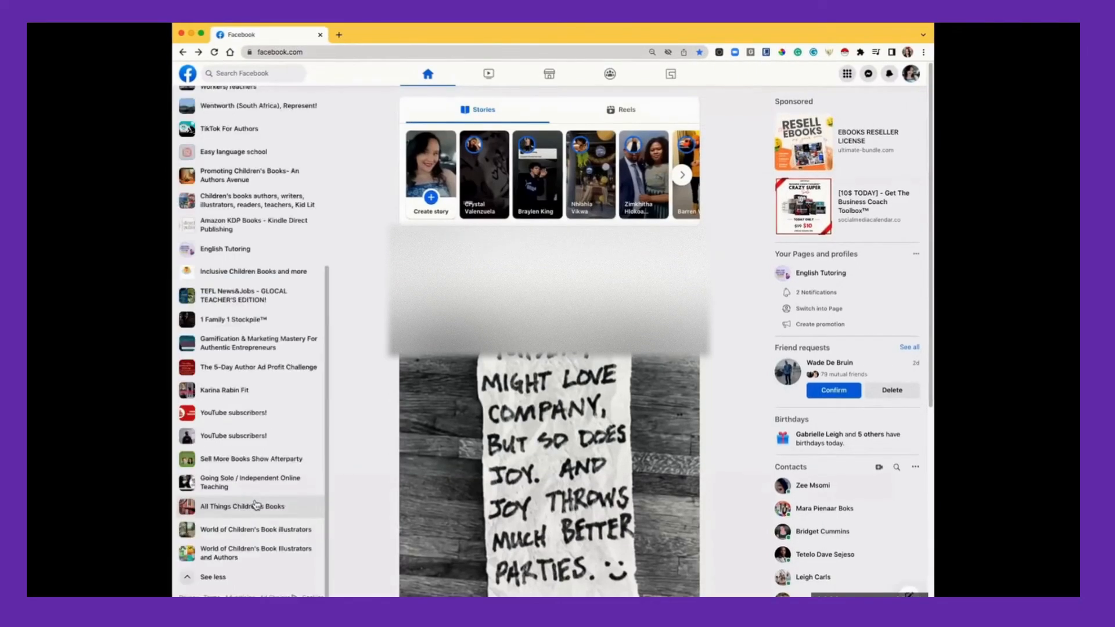
Expand the full list of Facebook features from the home feed and open the overview of managed Pages
{"action": "scroll", "coordinate": [255, 504], "scroll_direction": "up", "scroll_amount": 4}
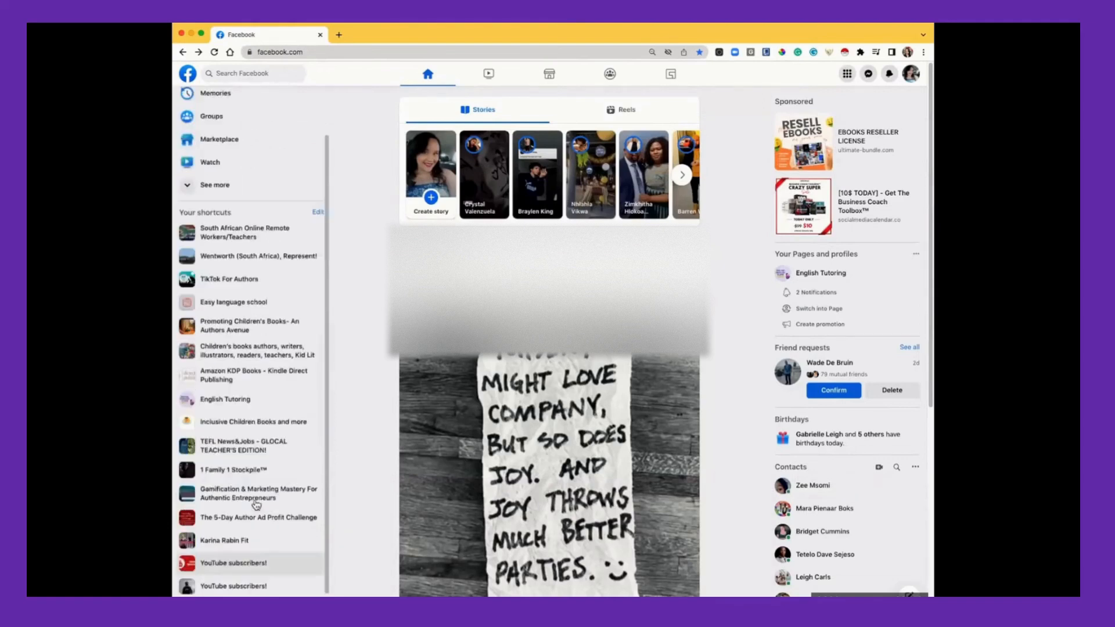
{"action": "left_click", "coordinate": [198, 242]}
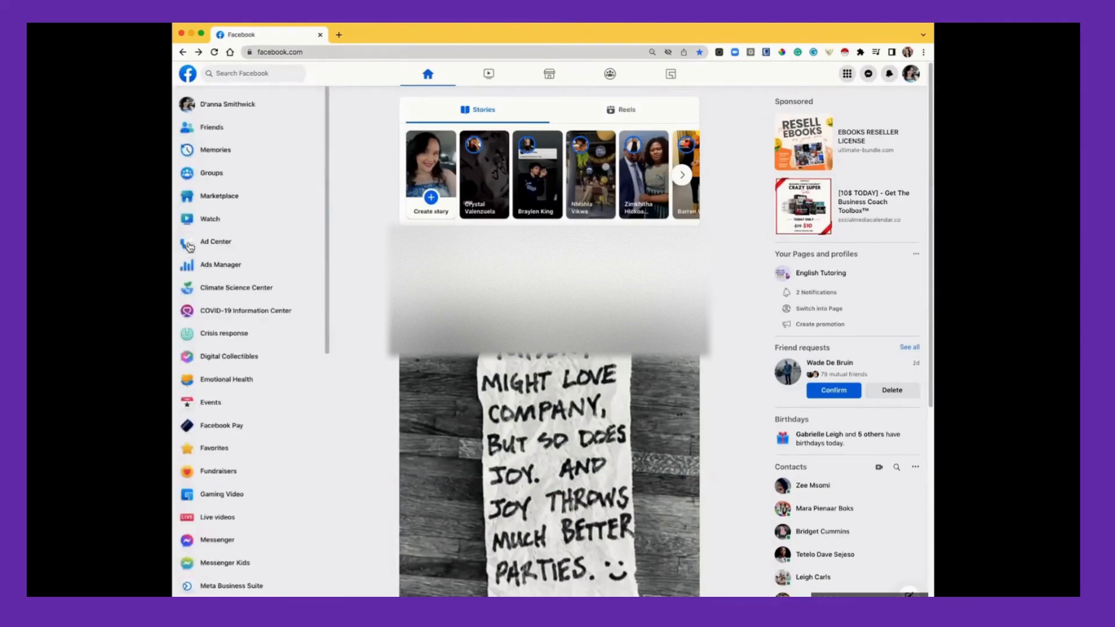
{"action": "scroll", "coordinate": [217, 306], "scroll_direction": "down", "scroll_amount": 5}
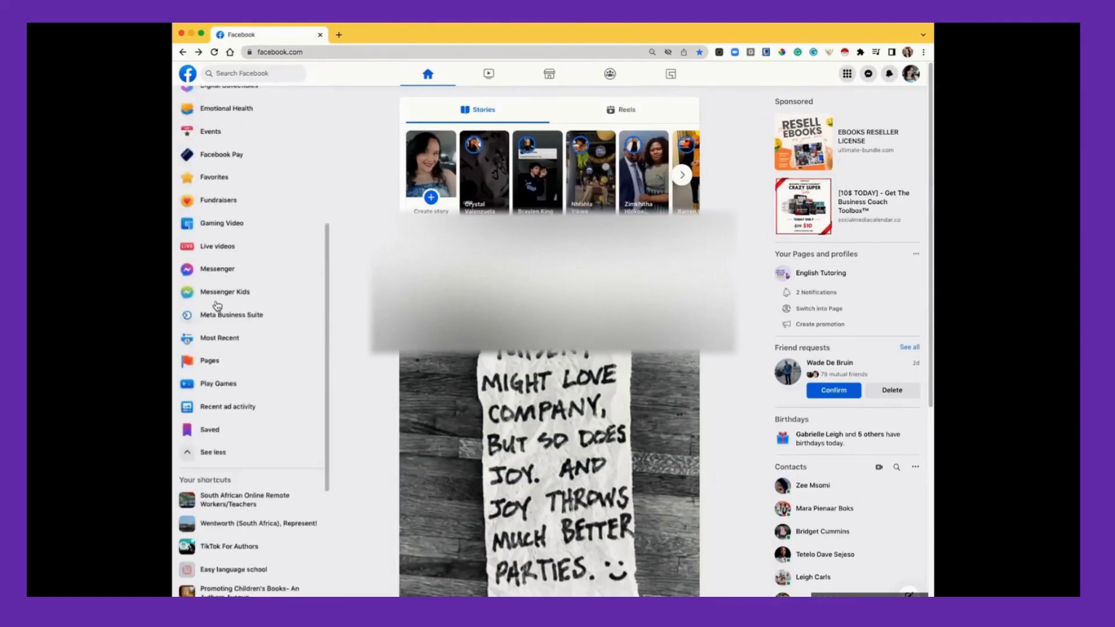
{"action": "left_click", "coordinate": [216, 358]}
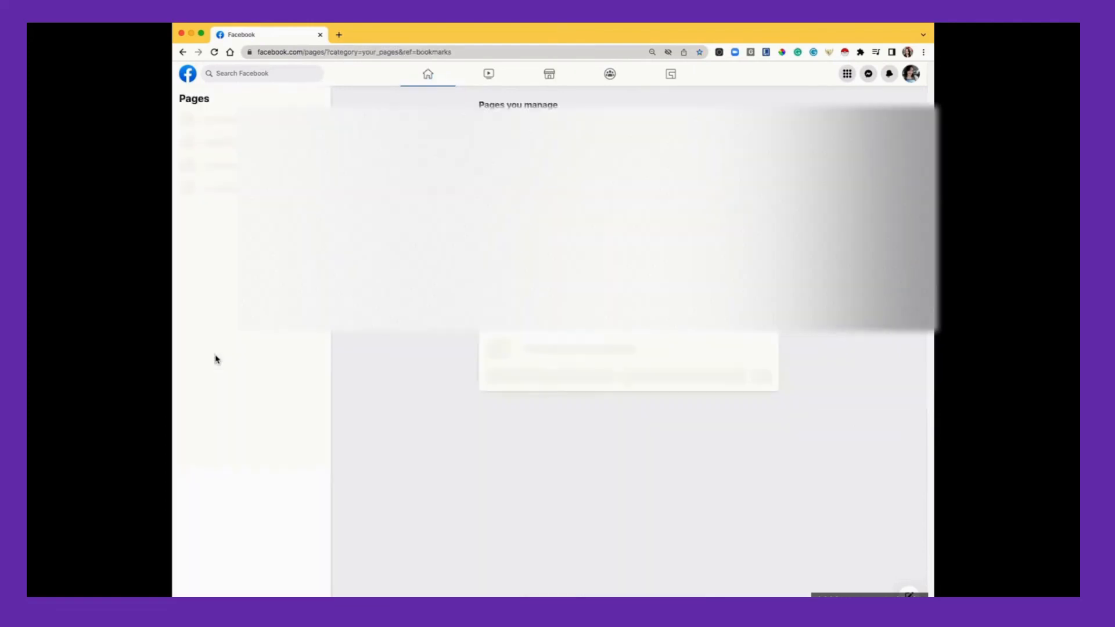